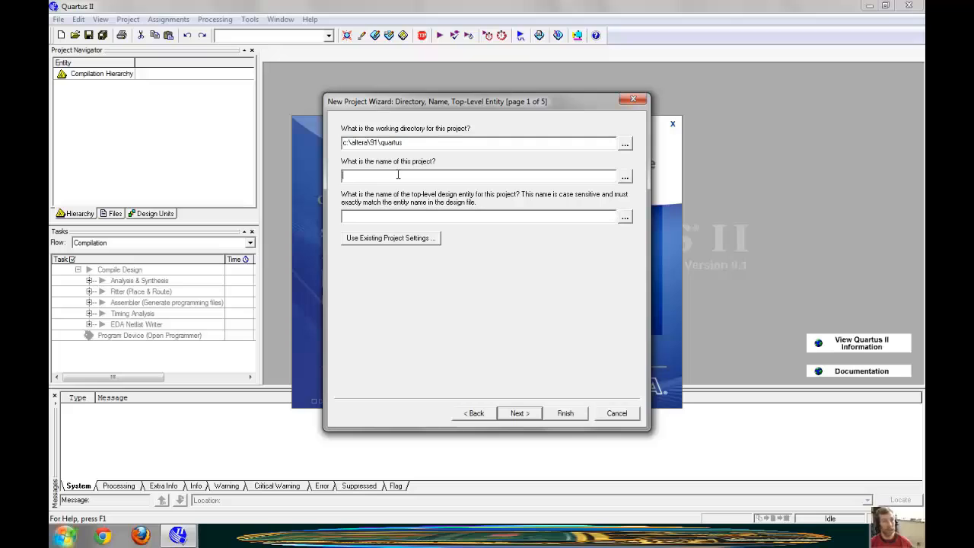
Name the new project and its top-level entity Demo1, and create it with the remaining wizard settings left at default
{"action": "type", "text": "Demo1"}
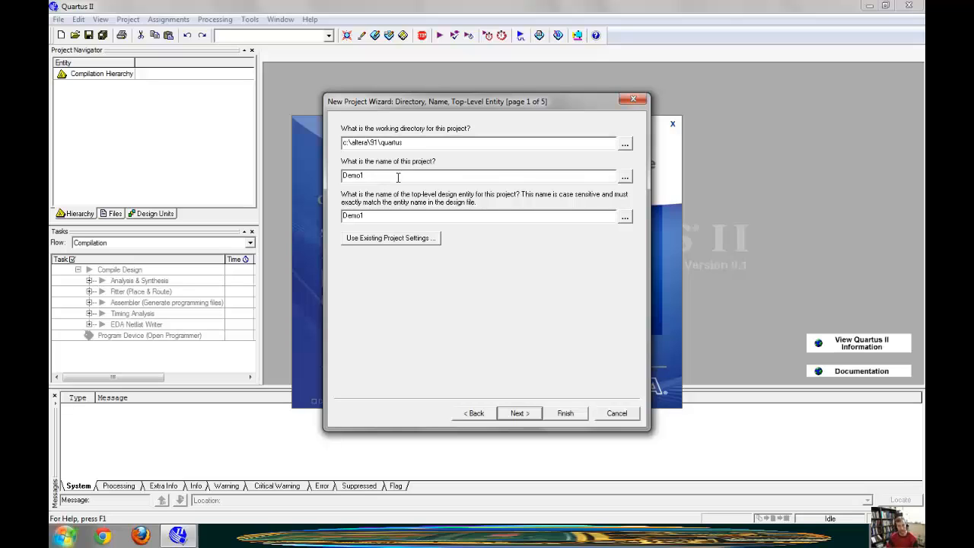
{"action": "left_click", "coordinate": [565, 415]}
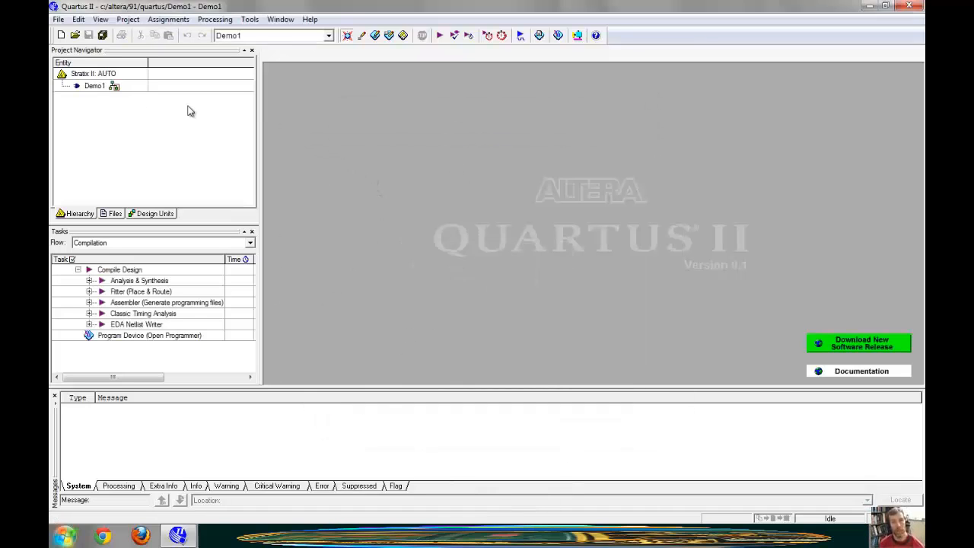
{"action": "left_click", "coordinate": [79, 88]}
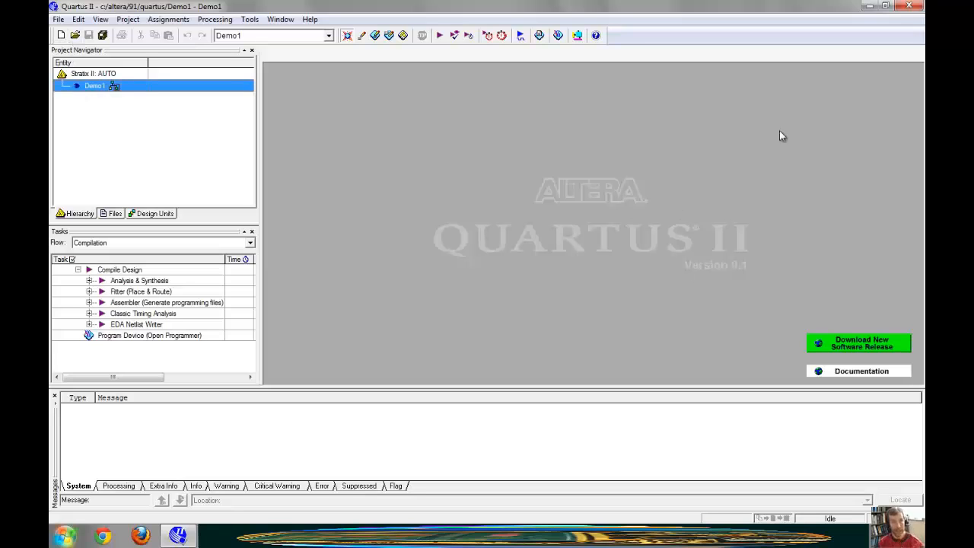
Create a new Block Diagram/Schematic File in the project
{"action": "left_click", "coordinate": [58, 19]}
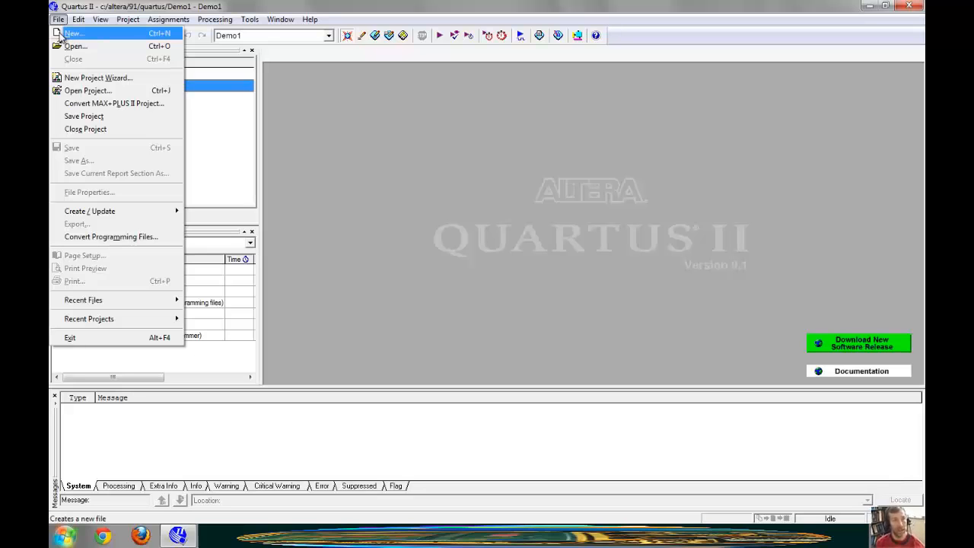
{"action": "left_click", "coordinate": [60, 36]}
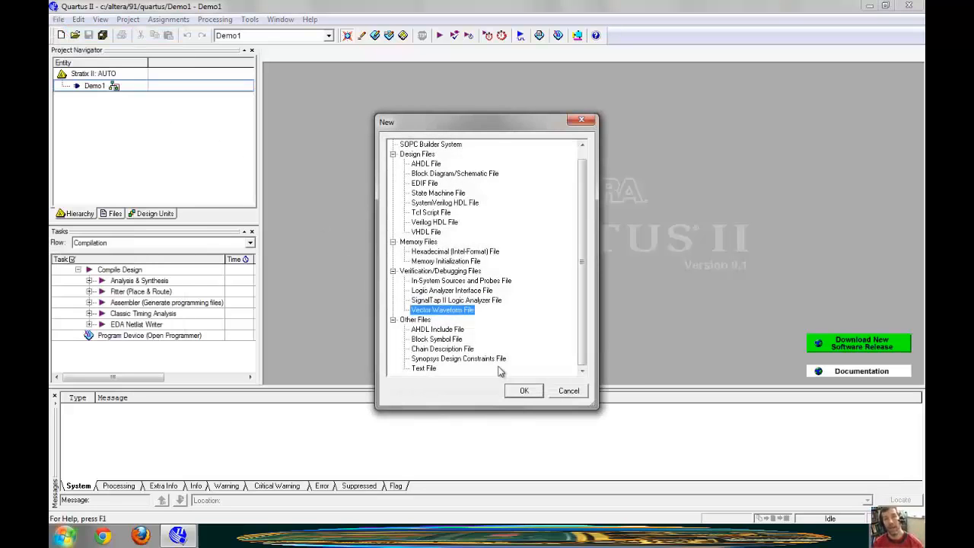
{"action": "left_click", "coordinate": [439, 174]}
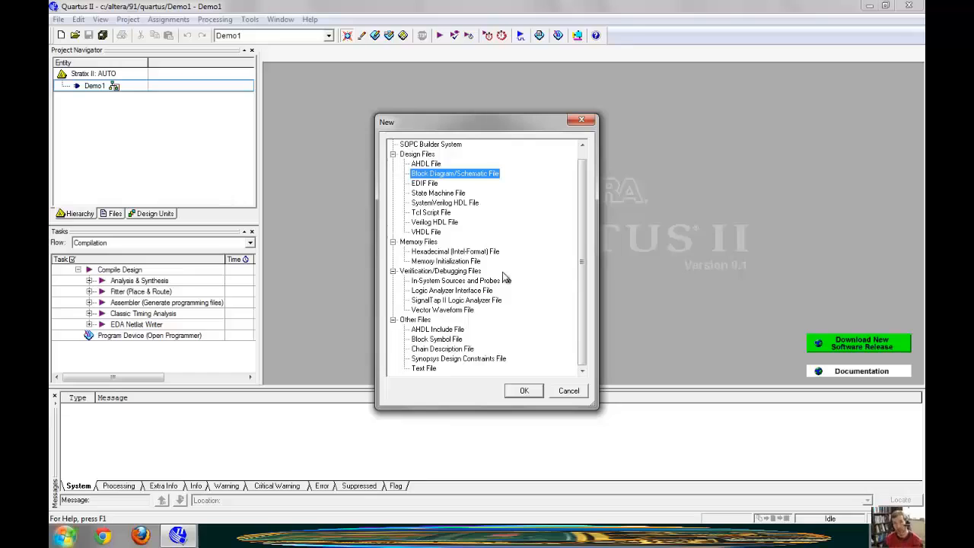
{"action": "left_click", "coordinate": [525, 391]}
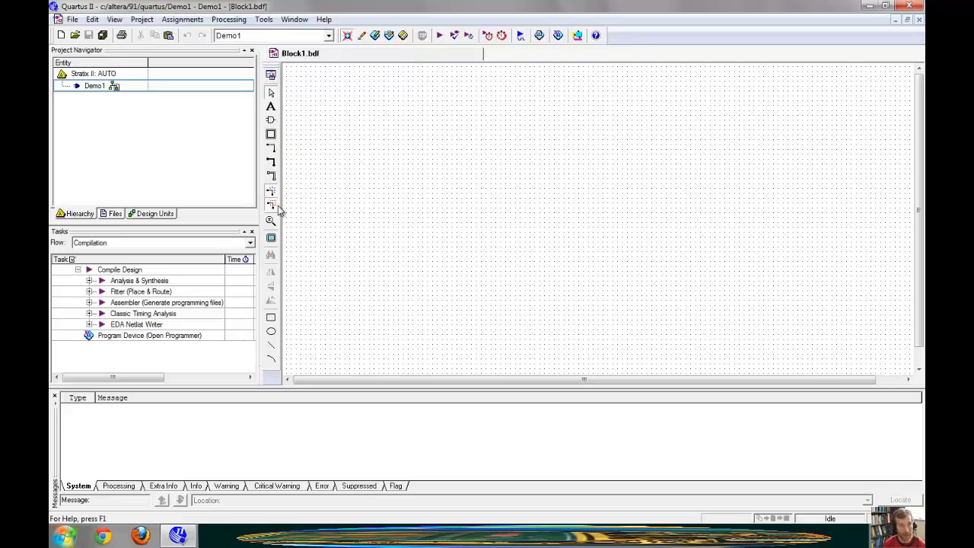
Place two input pins from the primitives pin library on the schematic, one above the other
{"action": "left_click", "coordinate": [271, 121]}
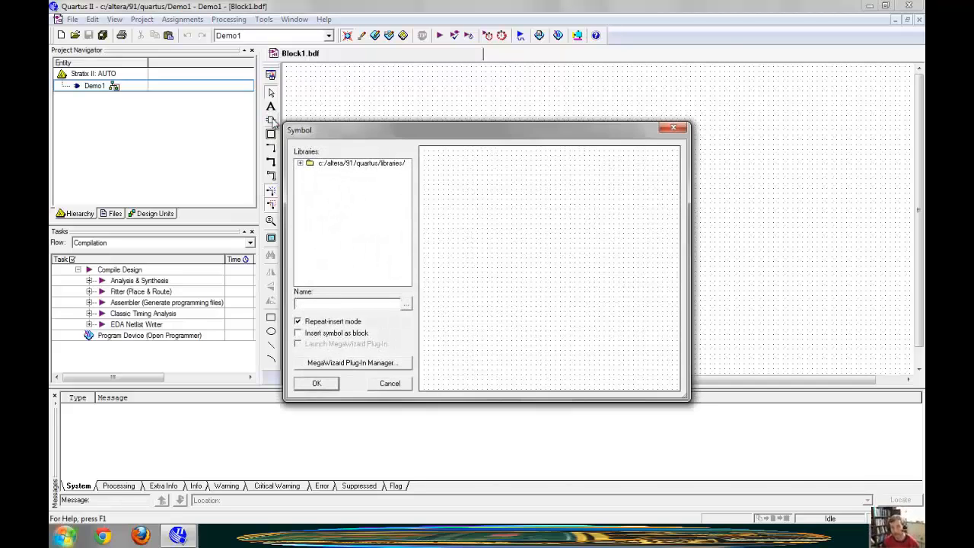
{"action": "left_click", "coordinate": [301, 163]}
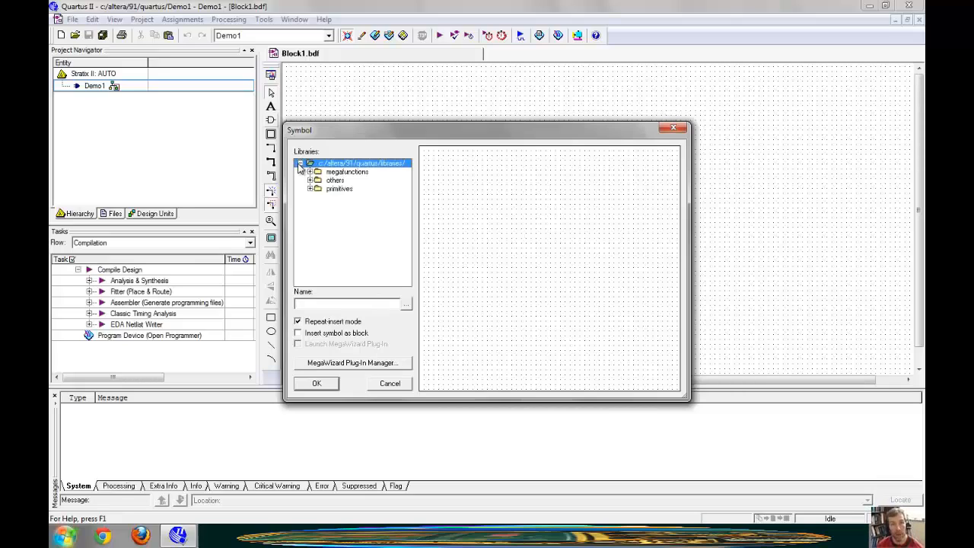
{"action": "left_click", "coordinate": [339, 188]}
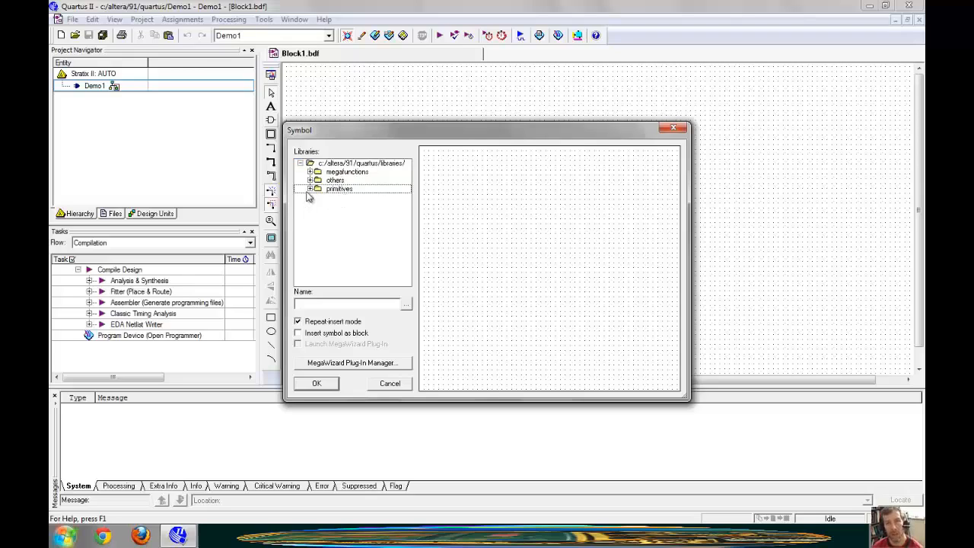
{"action": "left_click", "coordinate": [309, 188]}
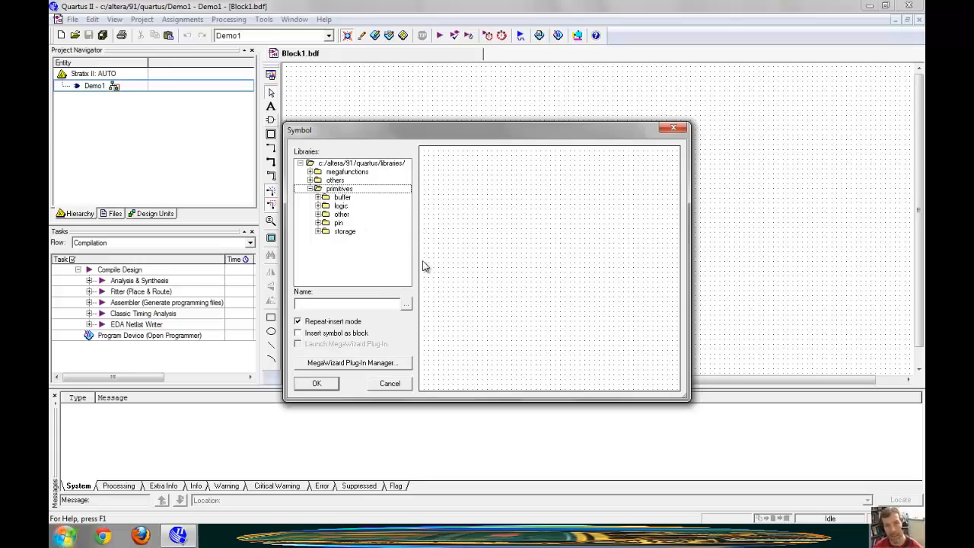
{"action": "left_click", "coordinate": [333, 223]}
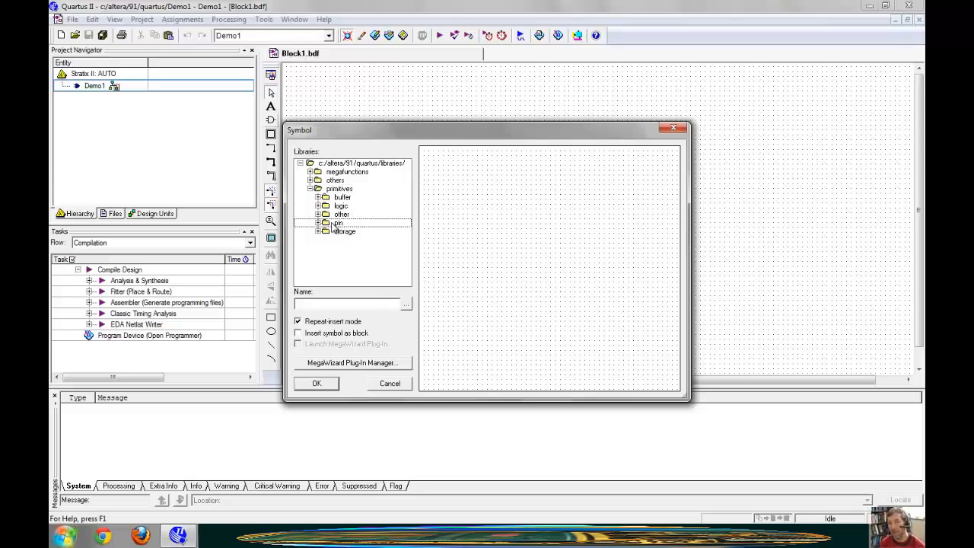
{"action": "left_click", "coordinate": [318, 223]}
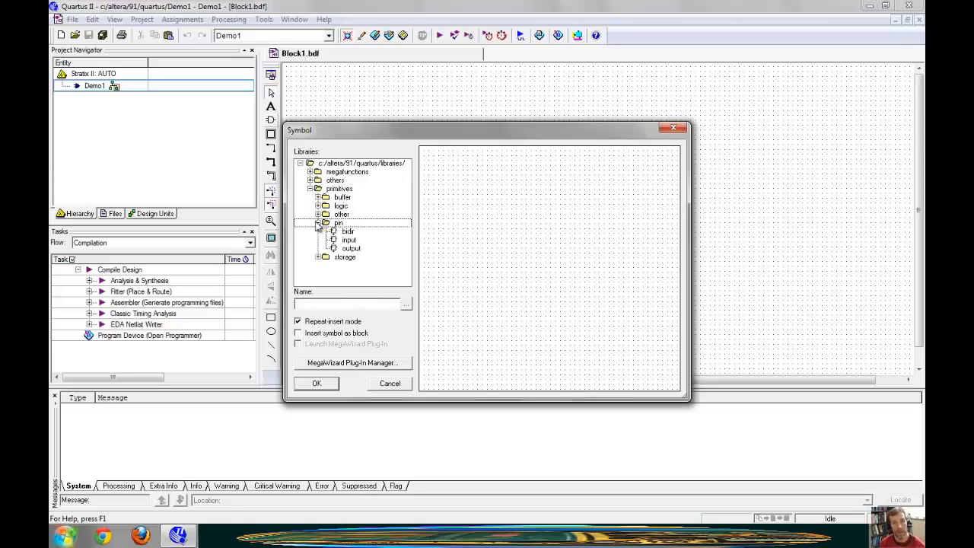
{"action": "left_click", "coordinate": [351, 241]}
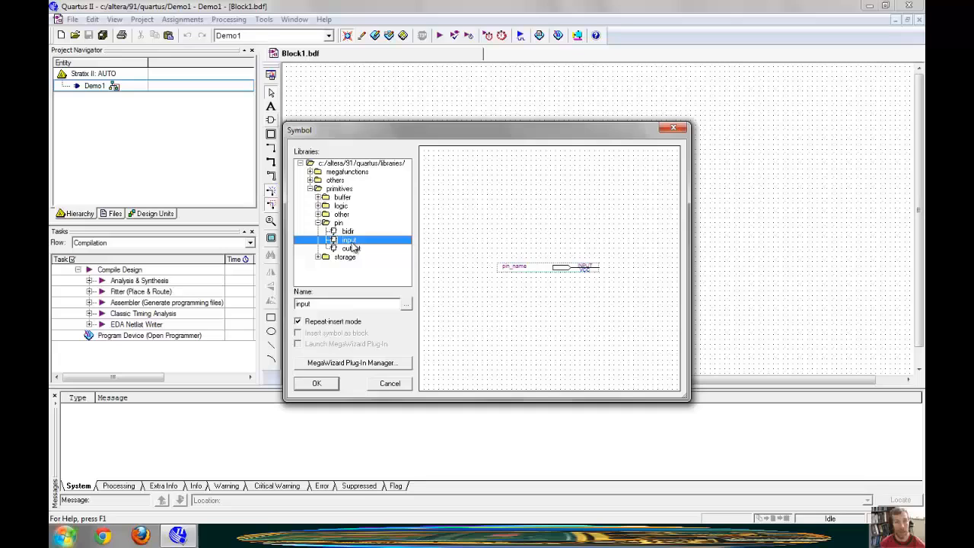
{"action": "left_click", "coordinate": [326, 385]}
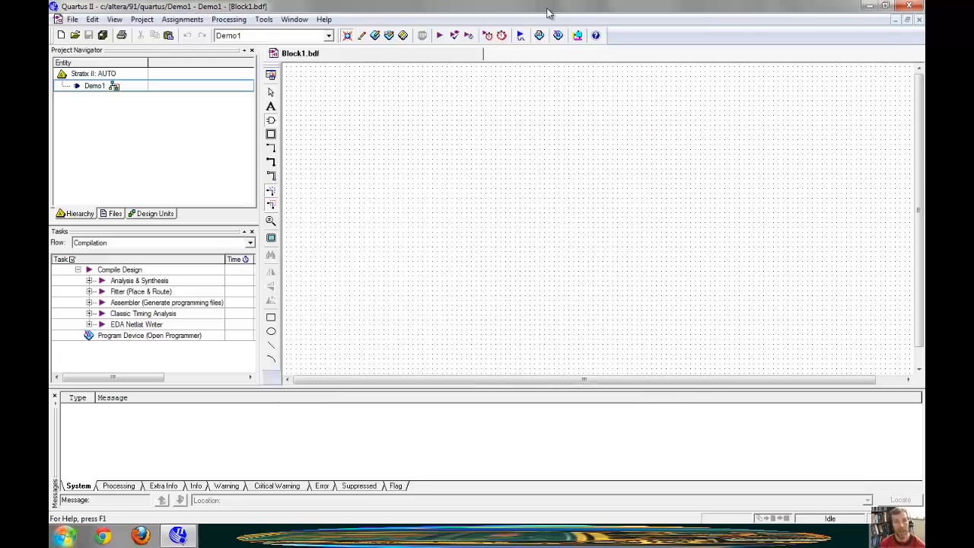
{"action": "left_click", "coordinate": [334, 117]}
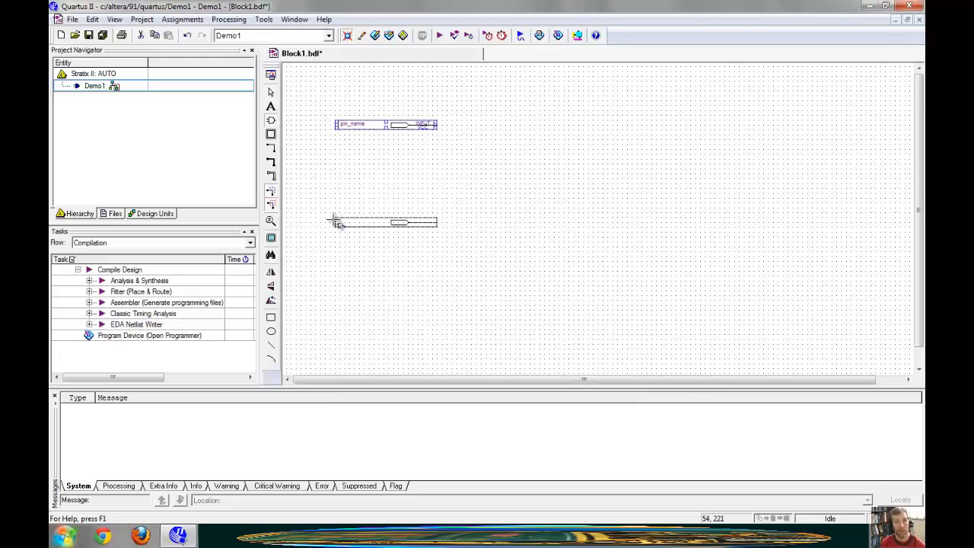
{"action": "left_click", "coordinate": [335, 222]}
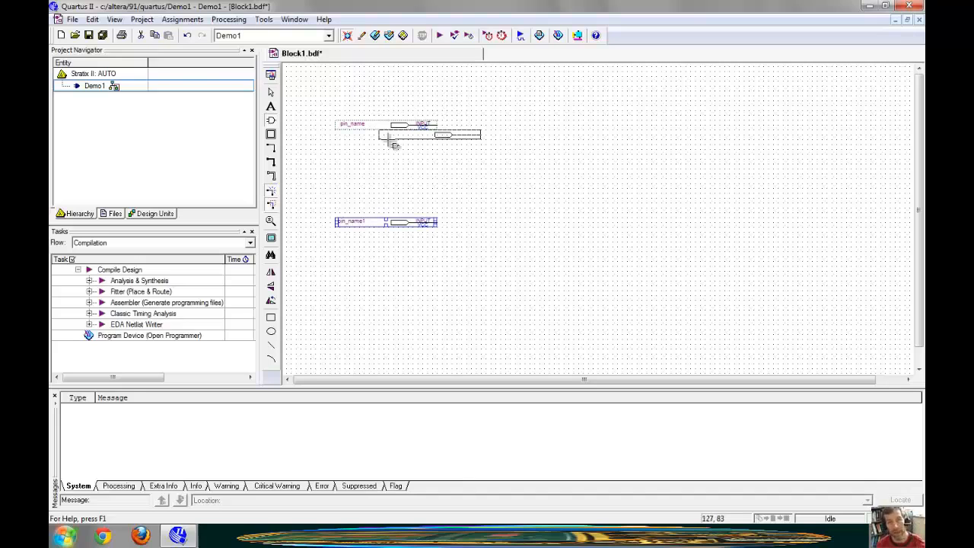
{"action": "key", "text": "Escape"}
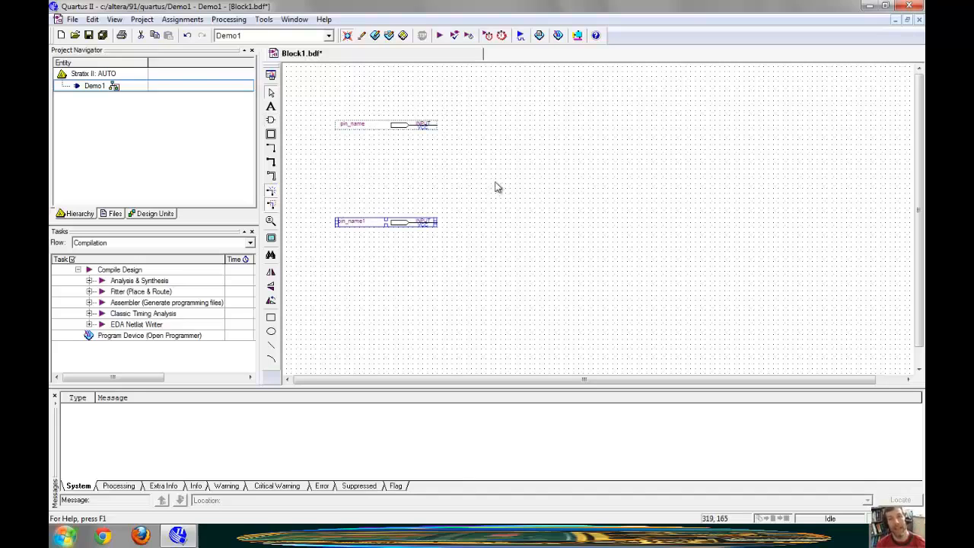
Rename the upper input pin to A and the lower input pin to B
{"action": "double_click", "coordinate": [347, 127]}
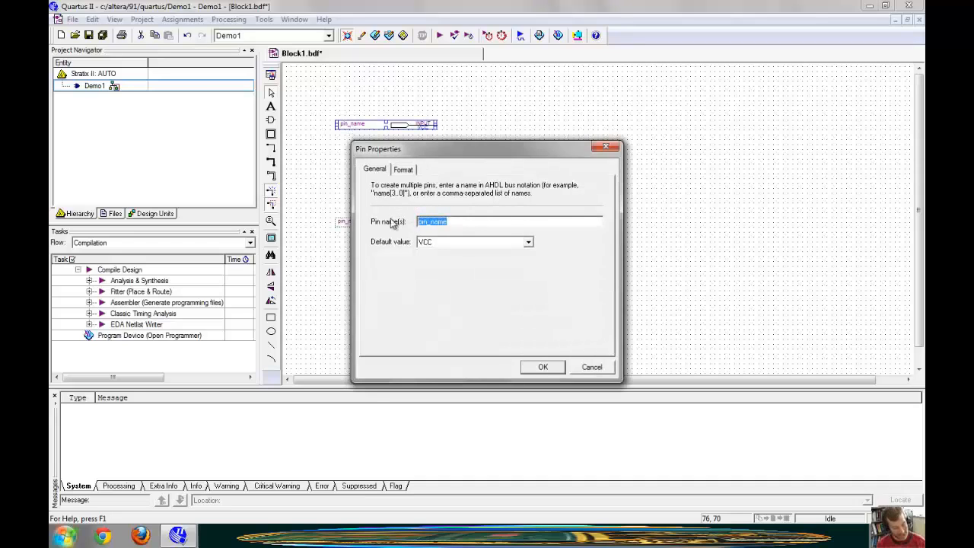
{"action": "type", "text": "A"}
{"action": "key", "text": "Return"}
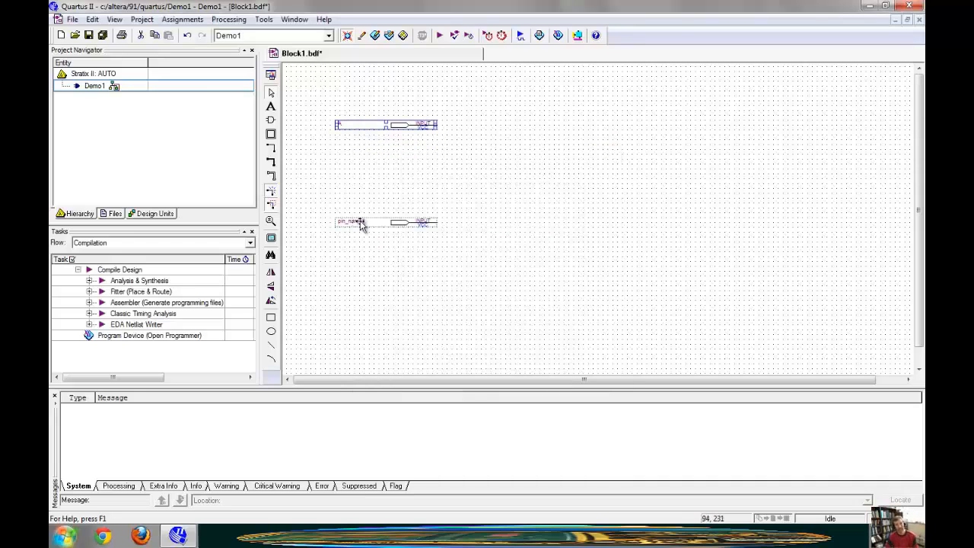
{"action": "double_click", "coordinate": [361, 223]}
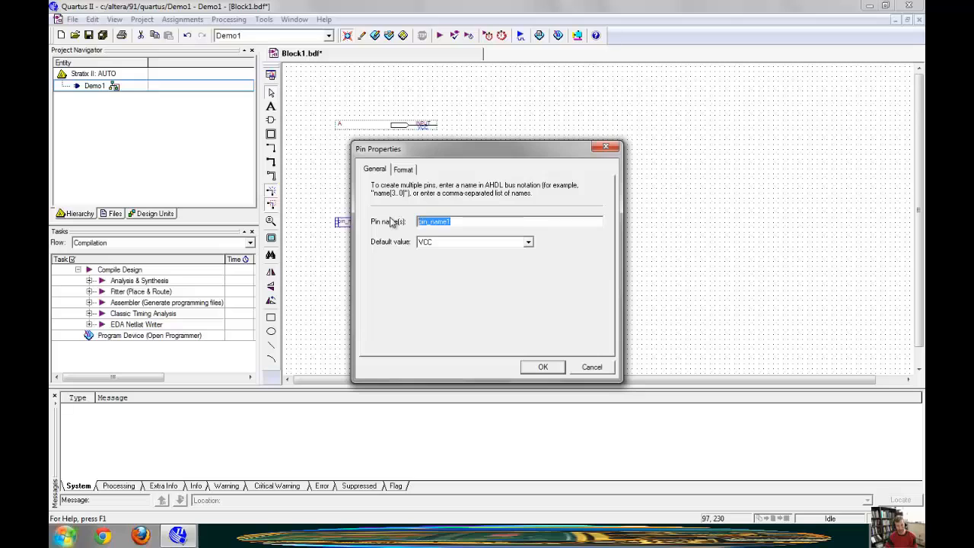
{"action": "type", "text": "B"}
{"action": "left_click", "coordinate": [543, 367]}
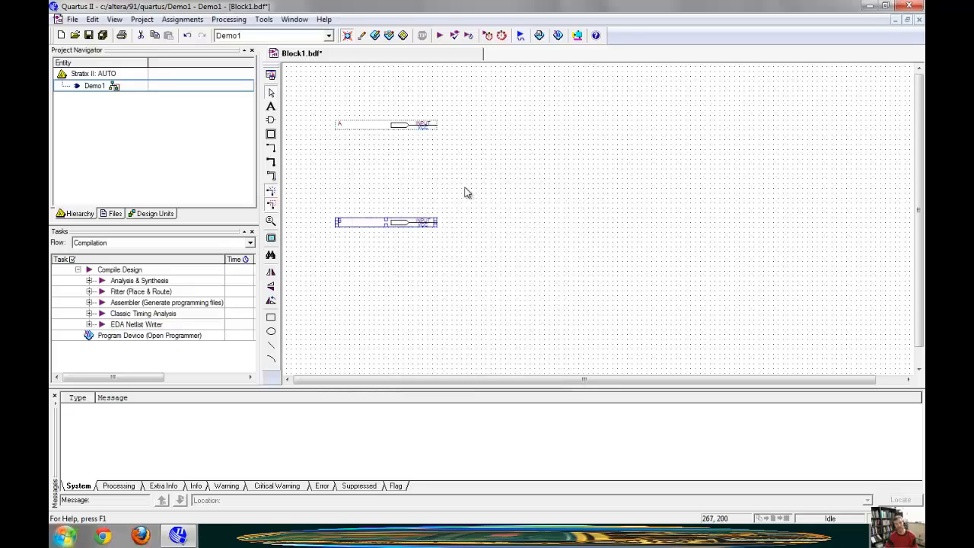
Place two NOT gates from the primitives logic library, one to the right of pin A and one to the right of pin B
{"action": "left_click", "coordinate": [271, 121]}
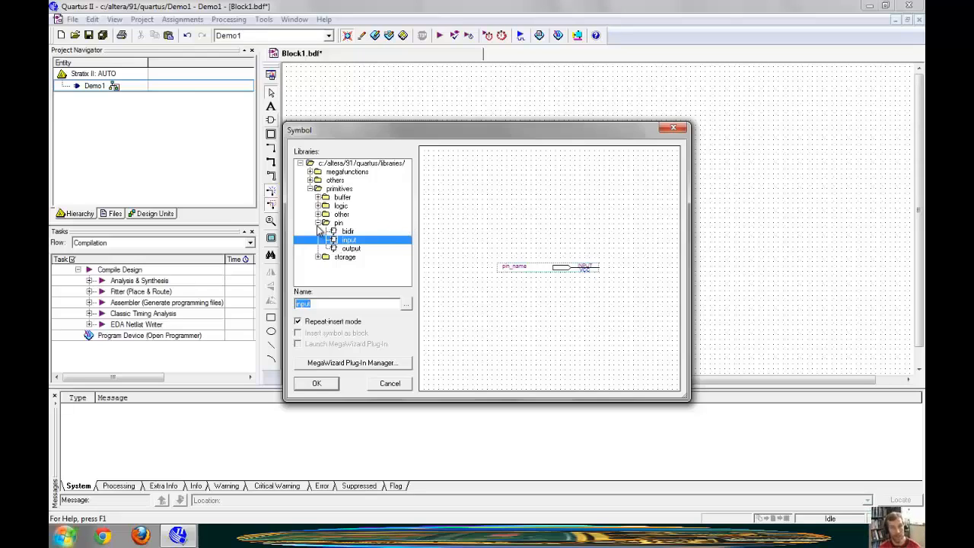
{"action": "left_click", "coordinate": [318, 223]}
{"action": "left_click", "coordinate": [318, 206]}
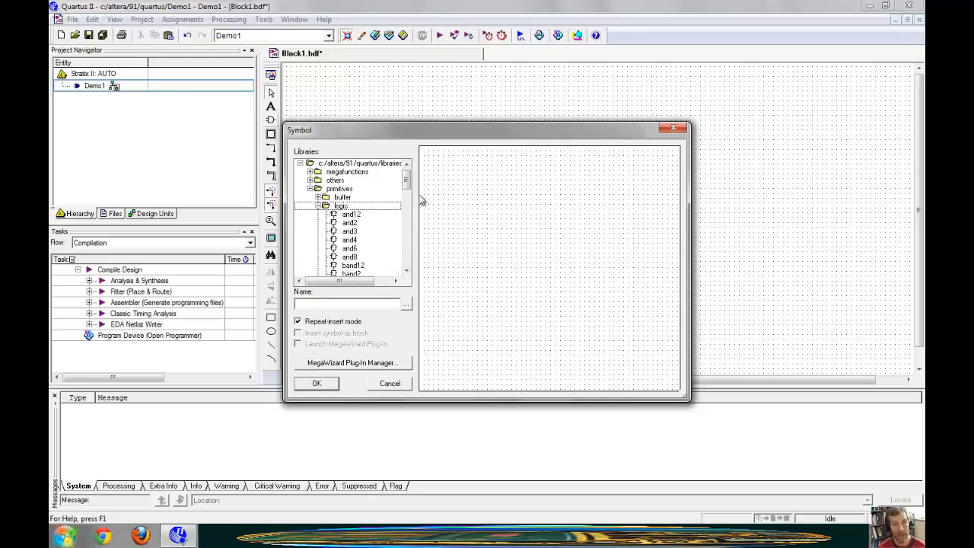
{"action": "left_click_drag", "start_coordinate": [406, 183], "coordinate": [410, 263]}
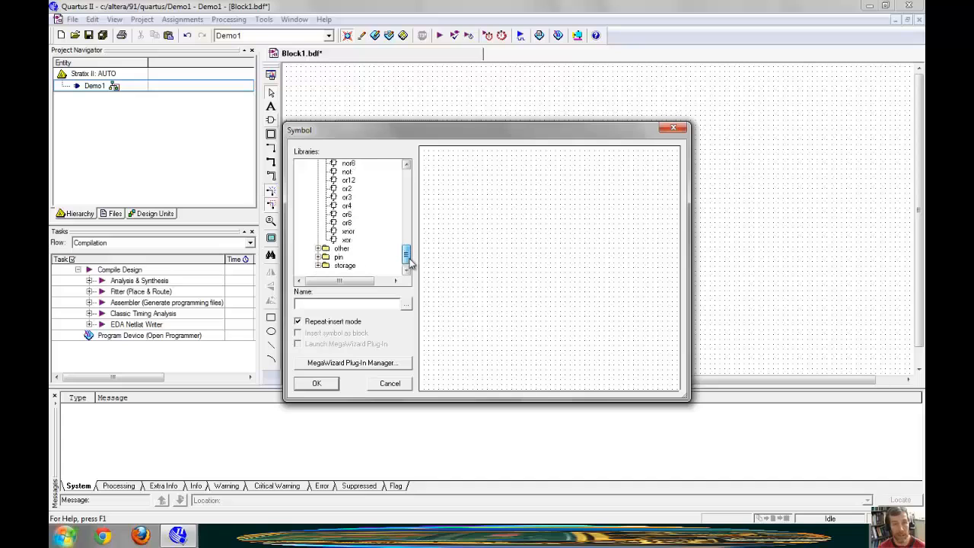
{"action": "left_click", "coordinate": [368, 172]}
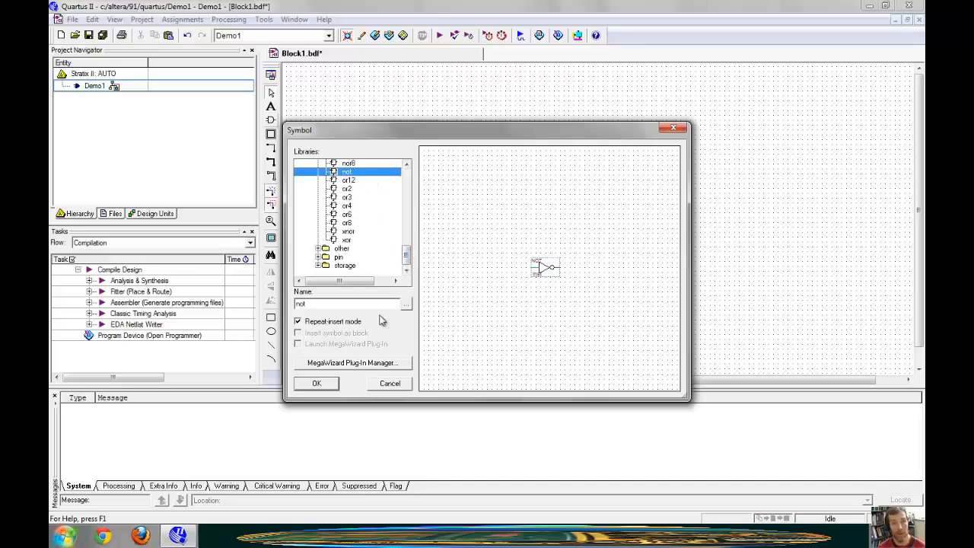
{"action": "left_click", "coordinate": [317, 384]}
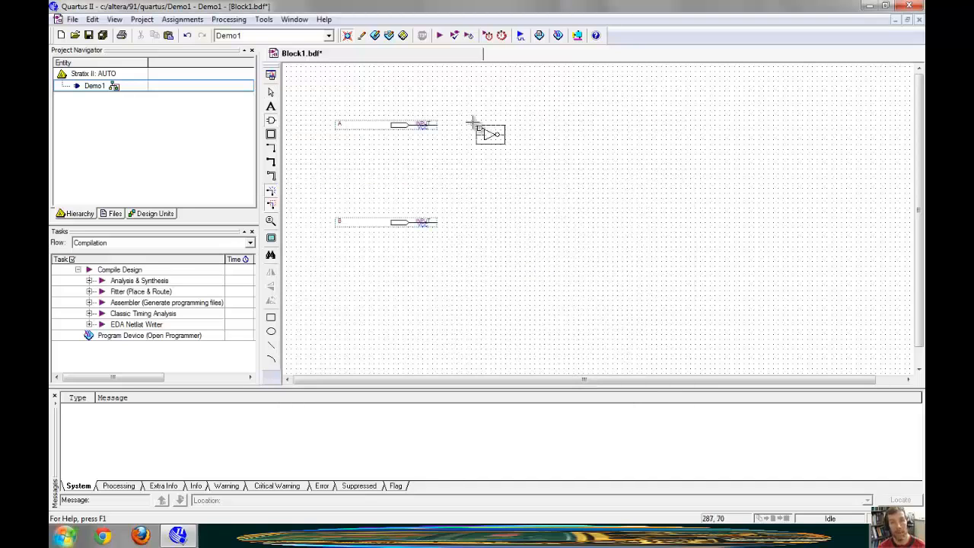
{"action": "left_click", "coordinate": [511, 116]}
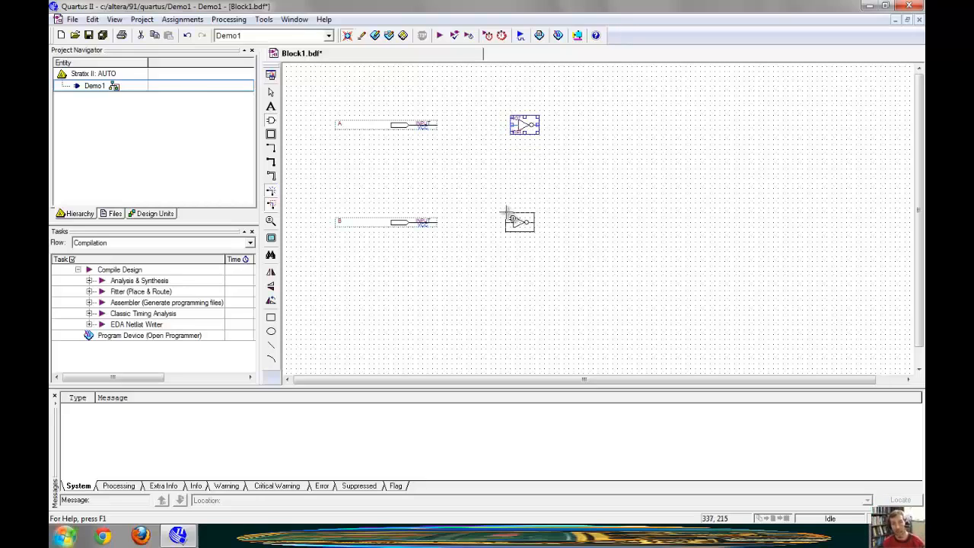
{"action": "left_click", "coordinate": [511, 213]}
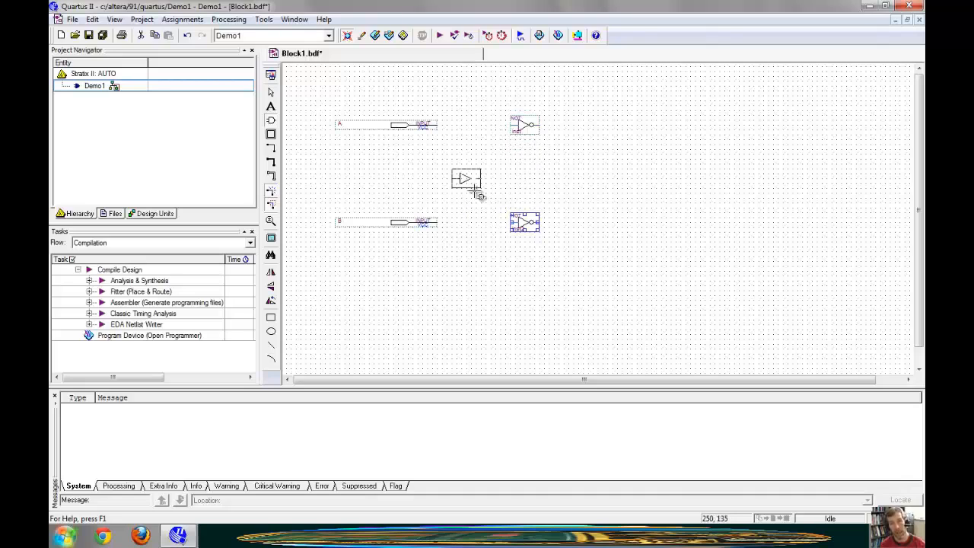
{"action": "right_click", "coordinate": [489, 157]}
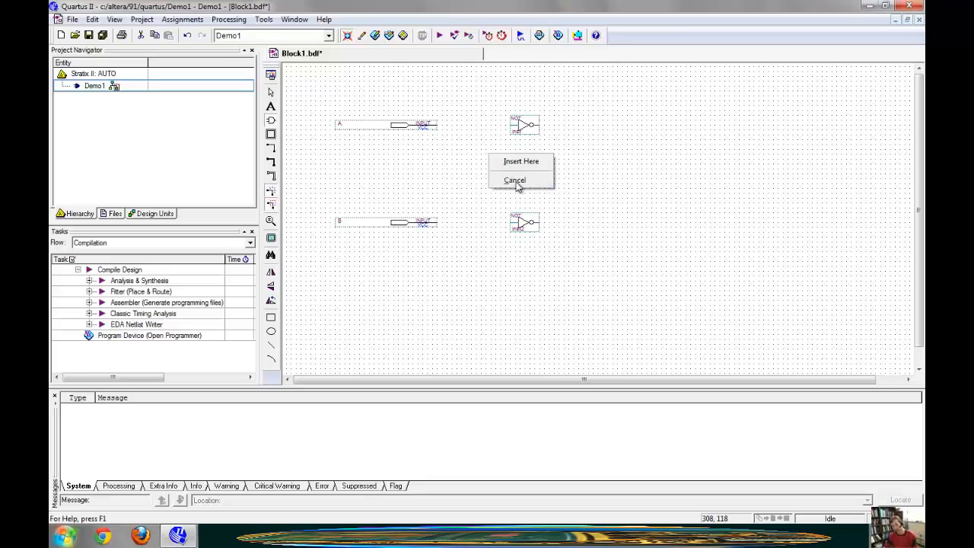
{"action": "left_click", "coordinate": [516, 181]}
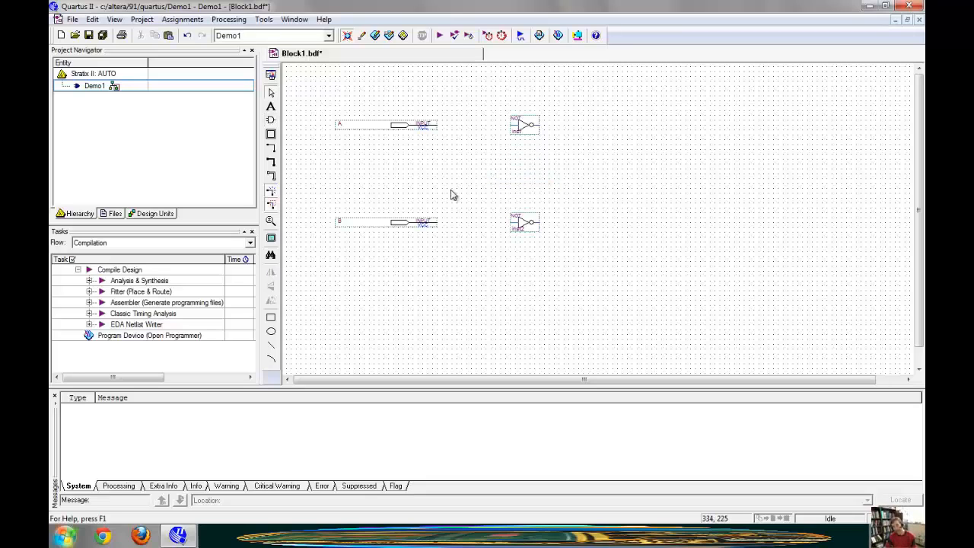
Place two and2 gates from the logic library, one to the right of each NOT gate
{"action": "left_click", "coordinate": [270, 120]}
{"action": "left_click_drag", "start_coordinate": [406, 235], "coordinate": [406, 180]}
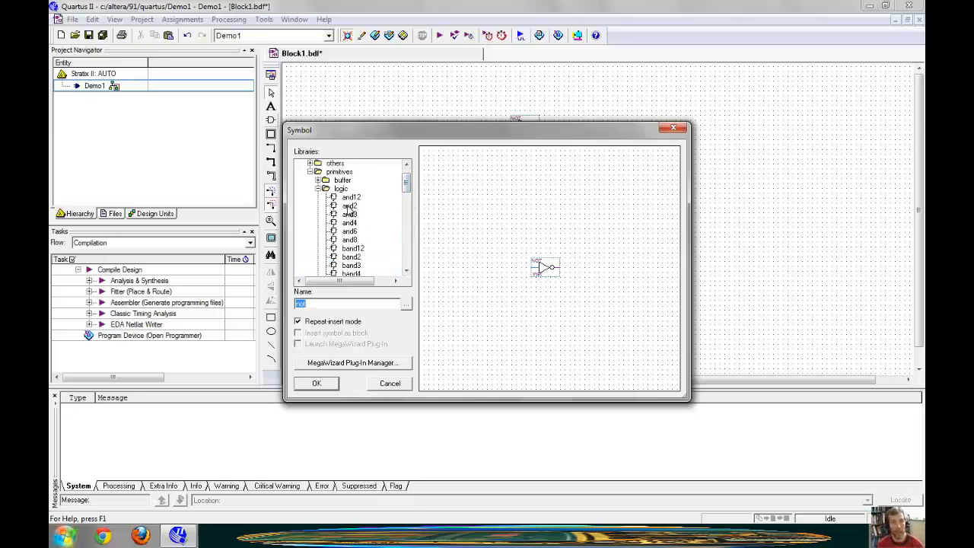
{"action": "left_click", "coordinate": [349, 205]}
{"action": "left_click", "coordinate": [331, 385]}
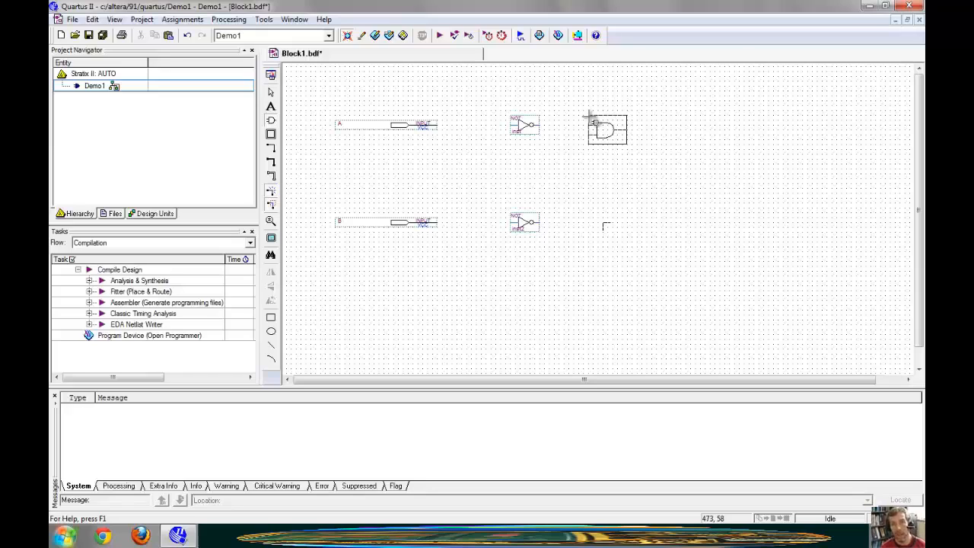
{"action": "left_click", "coordinate": [586, 133]}
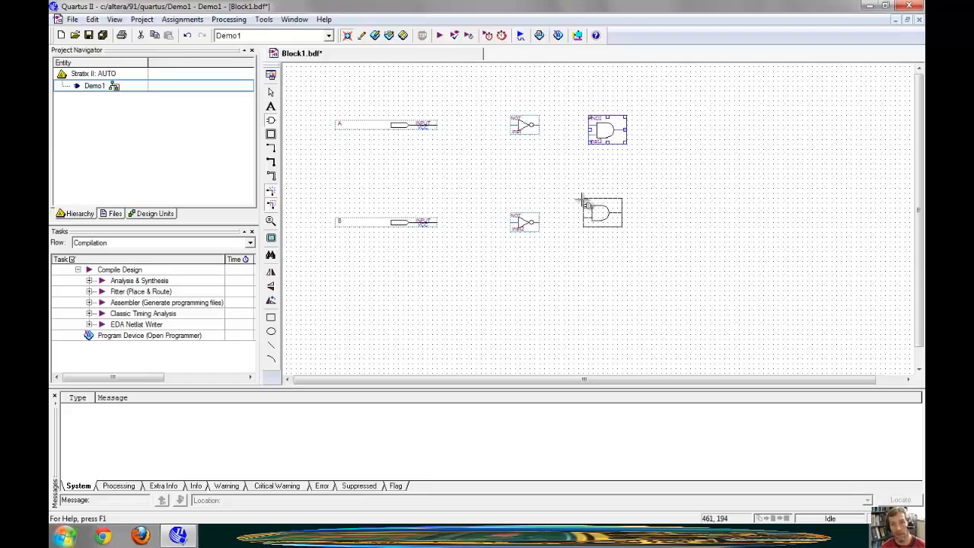
{"action": "left_click", "coordinate": [585, 207]}
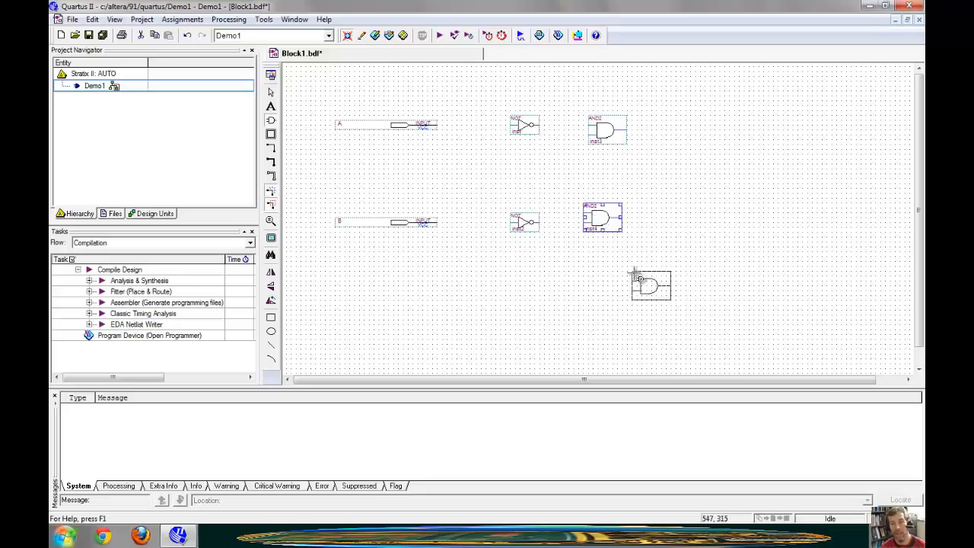
Place one or2 gate from the logic library to the right of the AND gates, vertically between them
{"action": "key", "text": "Escape"}
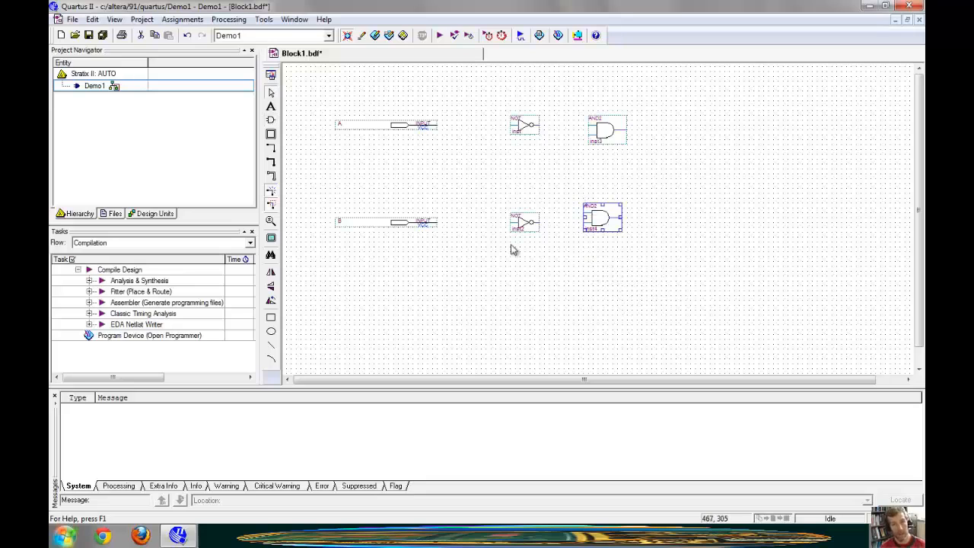
{"action": "left_click", "coordinate": [272, 122]}
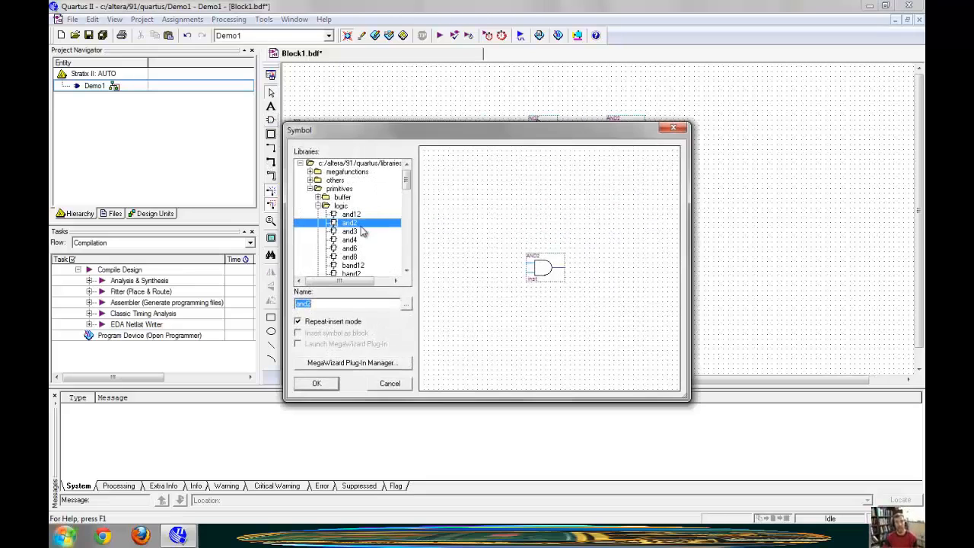
{"action": "left_click_drag", "start_coordinate": [406, 180], "coordinate": [406, 245]}
{"action": "left_click", "coordinate": [352, 265]}
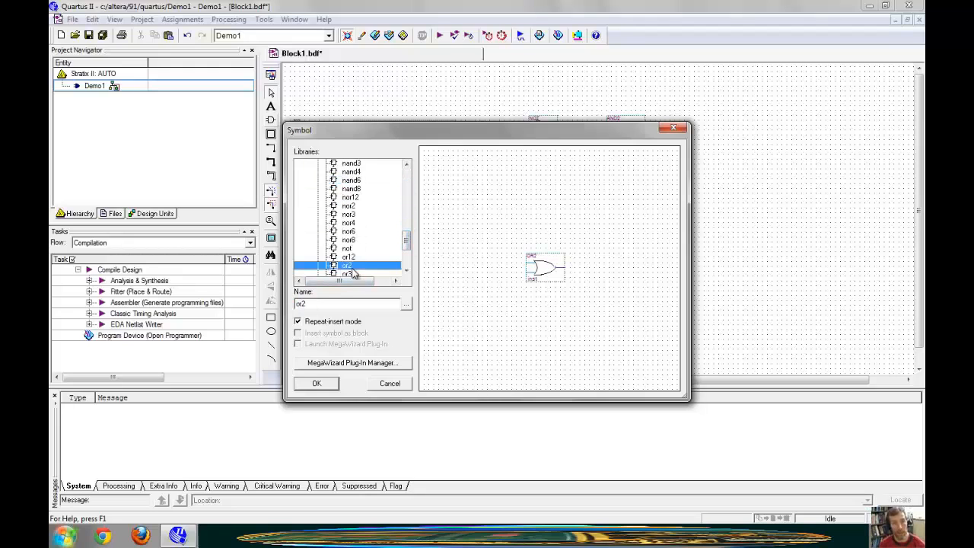
{"action": "left_click", "coordinate": [317, 384]}
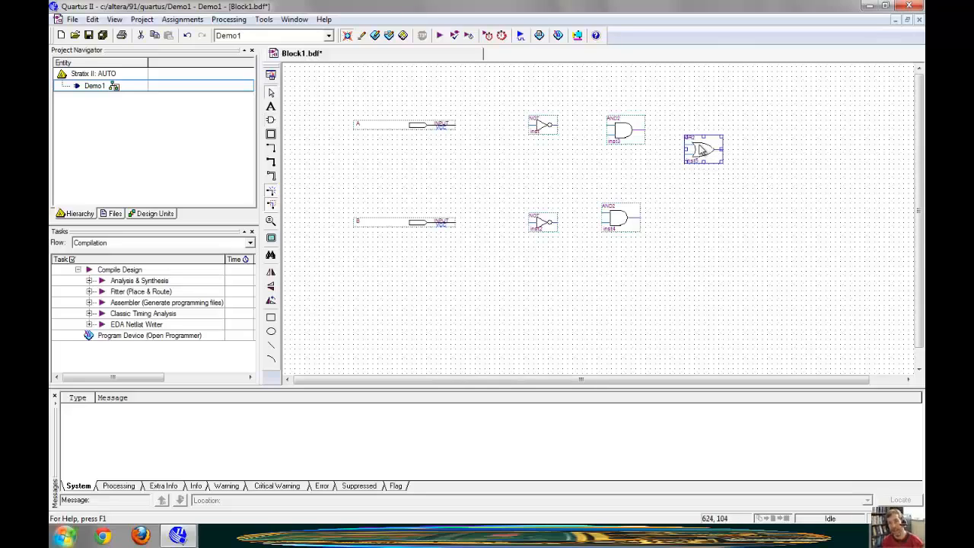
{"action": "left_click", "coordinate": [705, 155]}
{"action": "left_click_drag", "start_coordinate": [705, 153], "coordinate": [704, 164]}
{"action": "left_click", "coordinate": [695, 206]}
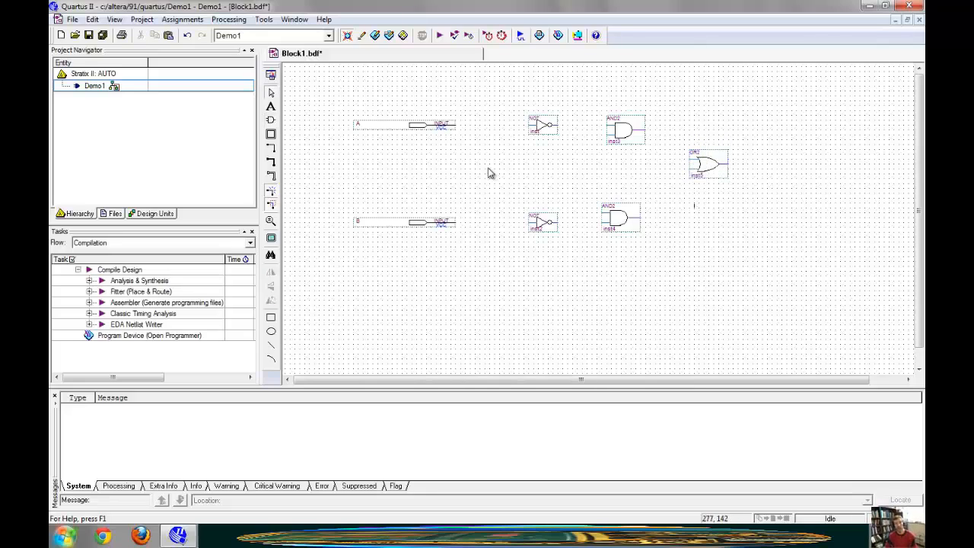
Place an output pin from the primitives pin library to the right of the OR gate
{"action": "left_click", "coordinate": [270, 120]}
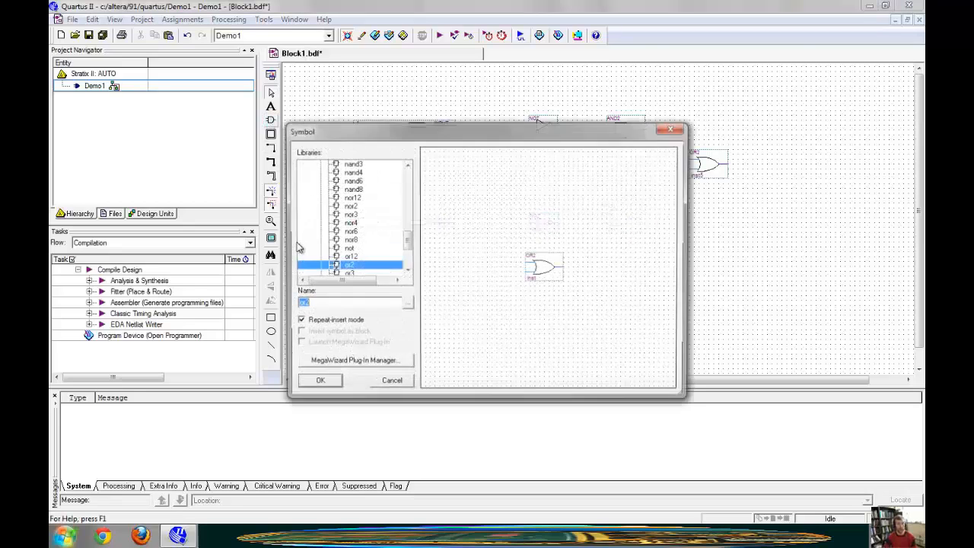
{"action": "scroll", "coordinate": [404, 243], "scroll_direction": "down", "scroll_amount": 3}
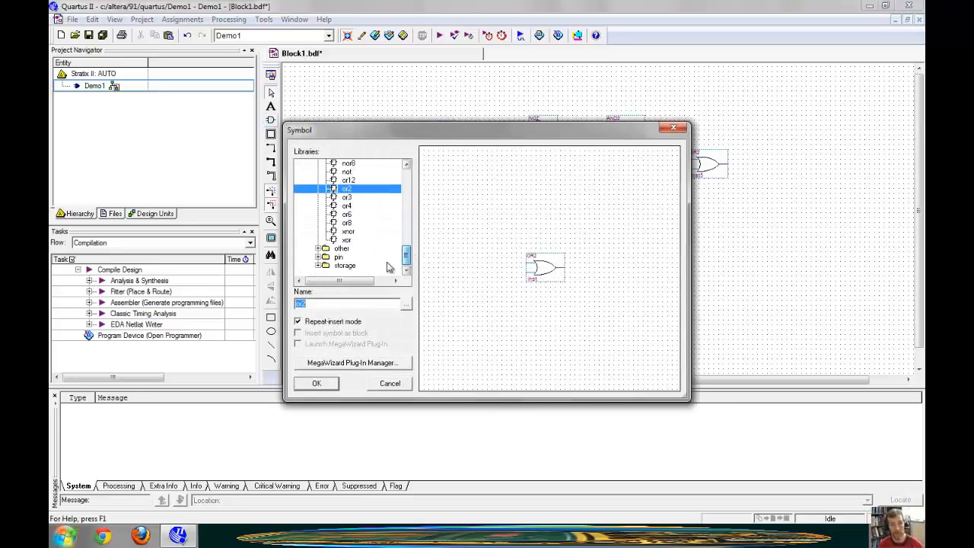
{"action": "left_click", "coordinate": [341, 258]}
{"action": "left_click", "coordinate": [318, 258]}
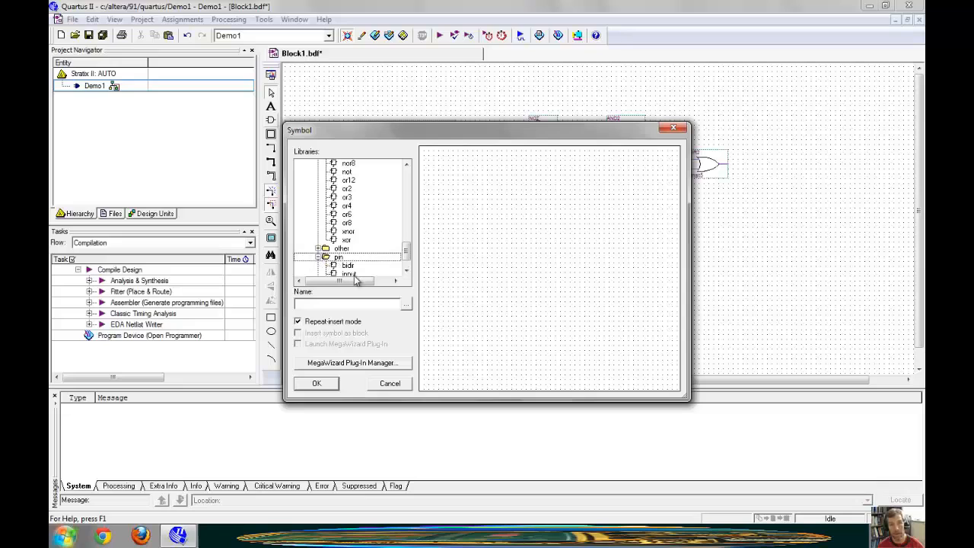
{"action": "scroll", "coordinate": [400, 258], "scroll_direction": "down", "scroll_amount": 1}
{"action": "left_click", "coordinate": [351, 257]}
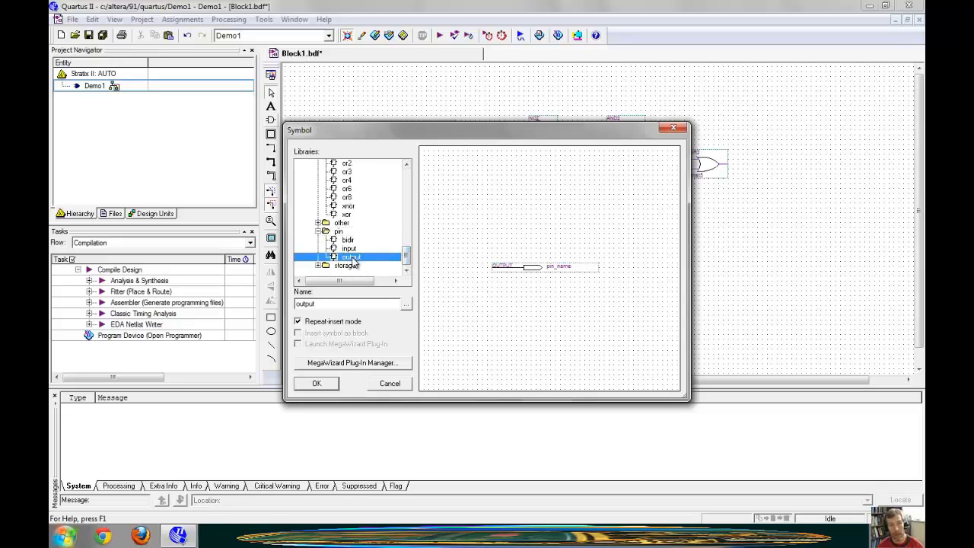
{"action": "left_click", "coordinate": [324, 385]}
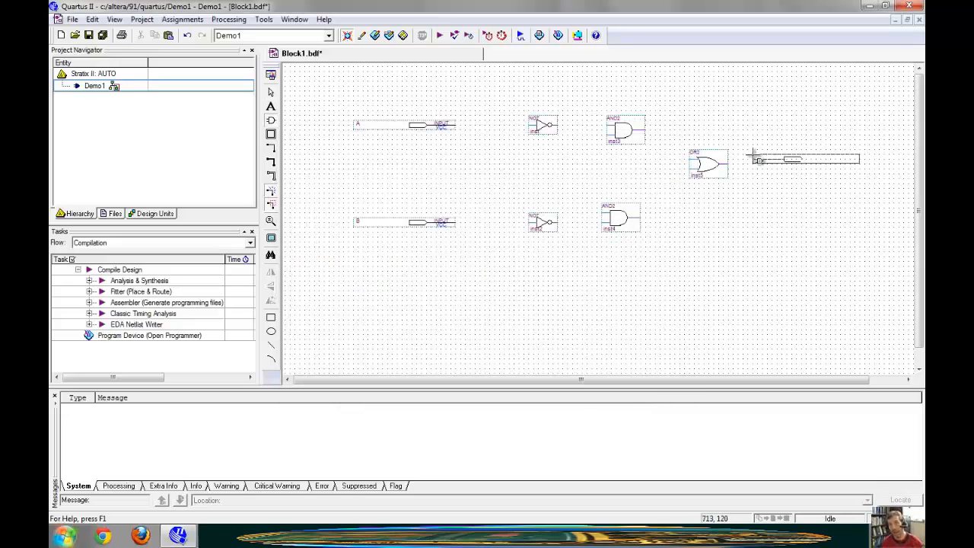
{"action": "left_click", "coordinate": [752, 161]}
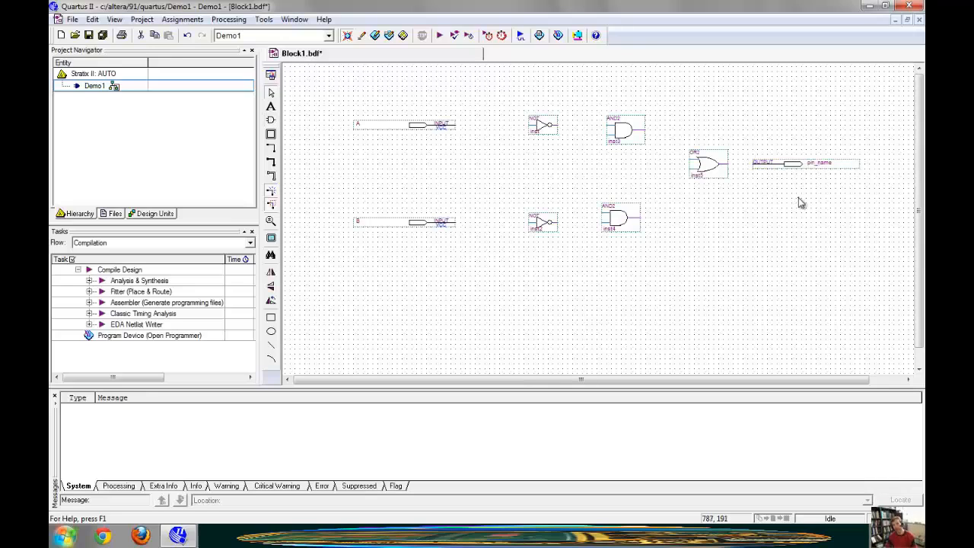
Rename the output pin to Xor
{"action": "double_click", "coordinate": [818, 169]}
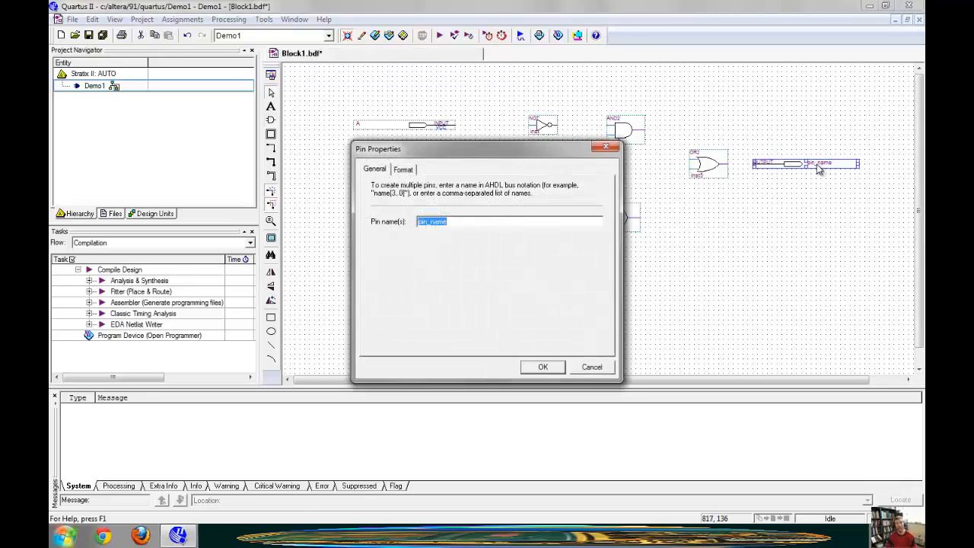
{"action": "type", "text": "Xor"}
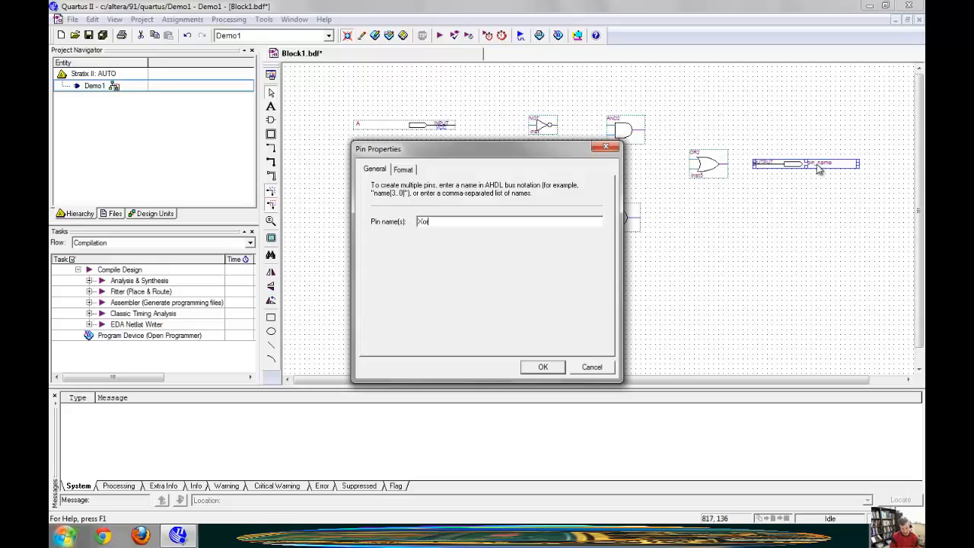
{"action": "left_click", "coordinate": [540, 368]}
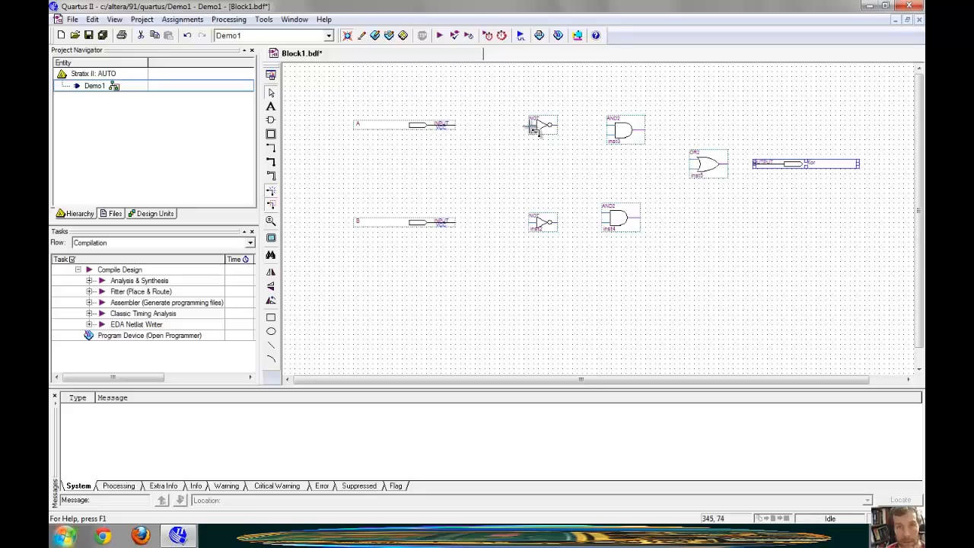
Wire pins A and B through their NOT gates into the adjacent AND gates, and branch each pin's wire to the opposite AND gate's free input
{"action": "left_click_drag", "start_coordinate": [533, 127], "coordinate": [456, 126]}
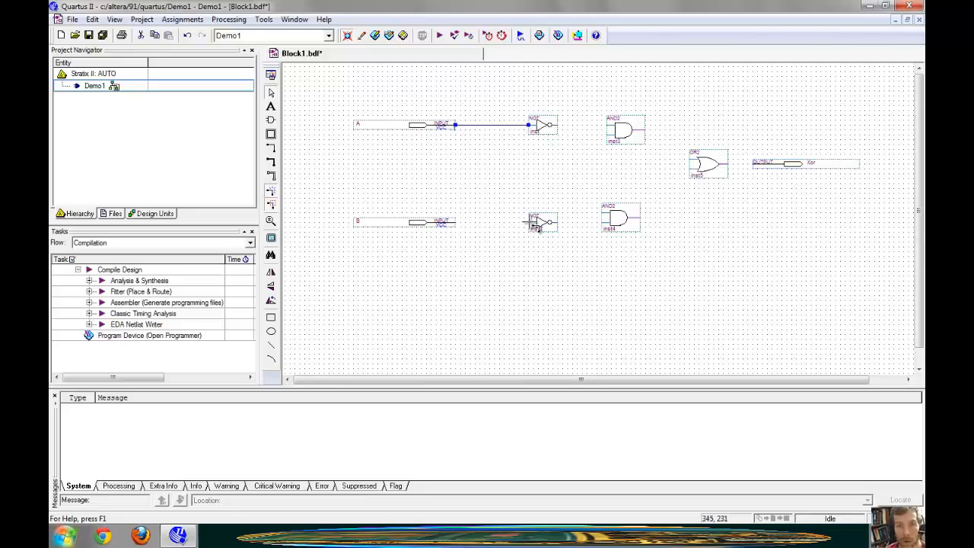
{"action": "left_click_drag", "start_coordinate": [533, 222], "coordinate": [455, 223]}
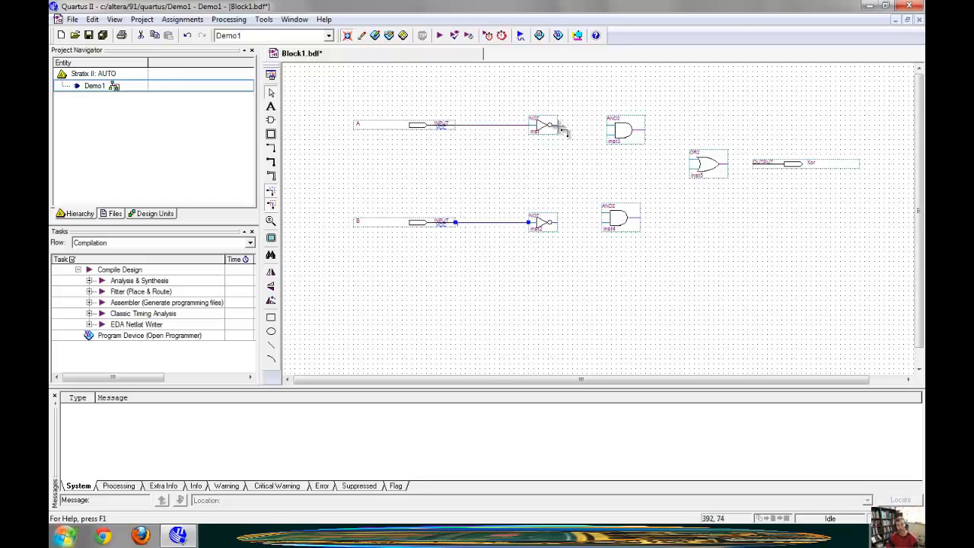
{"action": "left_click_drag", "start_coordinate": [559, 126], "coordinate": [607, 124]}
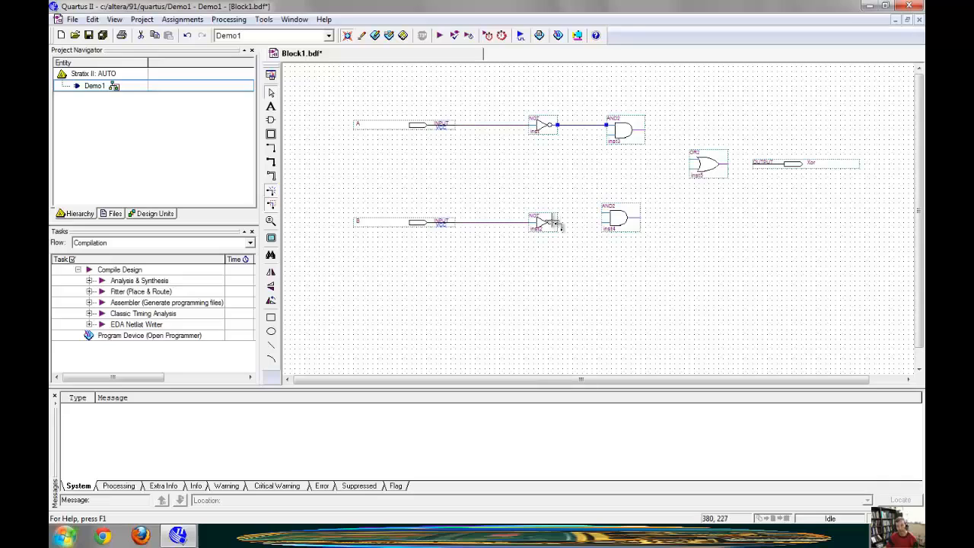
{"action": "mouse_move", "coordinate": [560, 222]}
{"action": "left_mouse_down"}
{"action": "mouse_move", "coordinate": [607, 222]}
{"action": "mouse_move", "coordinate": [491, 124]}
{"action": "mouse_move", "coordinate": [475, 124]}
{"action": "left_mouse_up"}
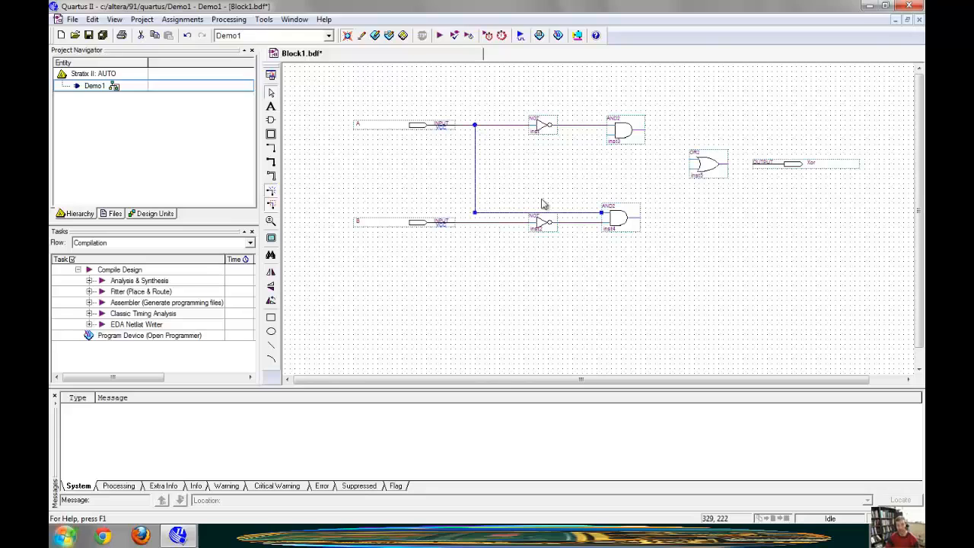
{"action": "left_click_drag", "start_coordinate": [608, 137], "coordinate": [495, 221]}
{"action": "left_click_drag", "start_coordinate": [494, 222], "coordinate": [495, 222]}
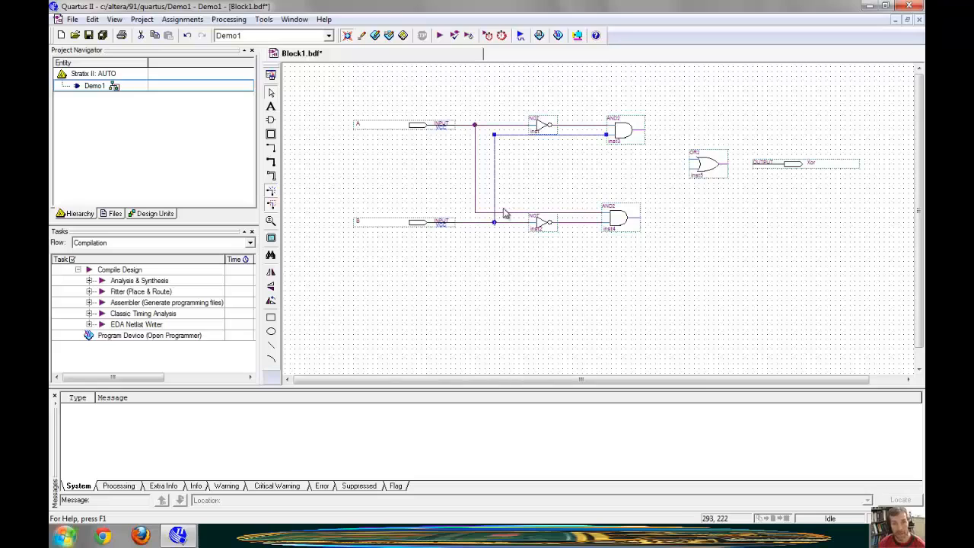
Reroute the horizontal segments of the two crossing branch wires into the space between the gate rows, with B's branch above A's
{"action": "left_click_drag", "start_coordinate": [506, 134], "coordinate": [513, 155]}
{"action": "left_click", "coordinate": [511, 137]}
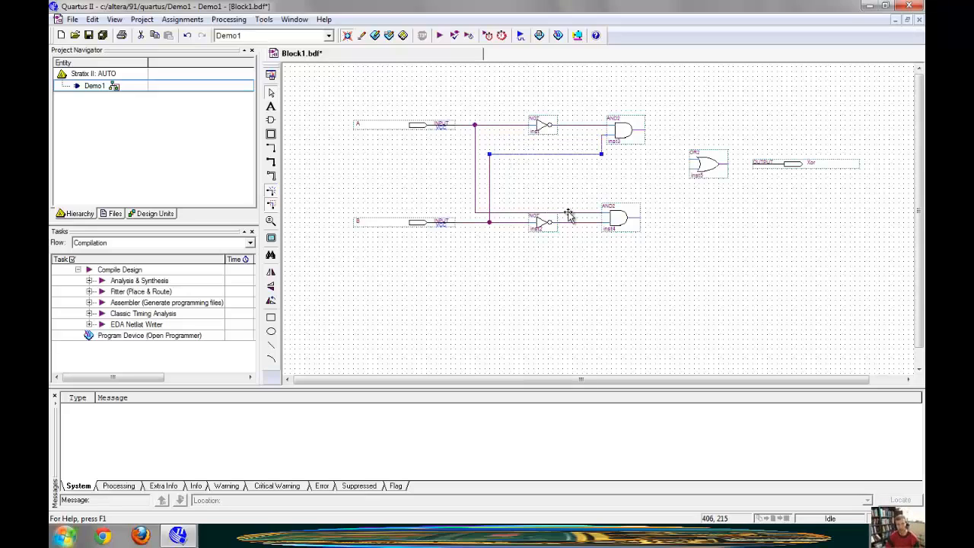
{"action": "left_click", "coordinate": [570, 212]}
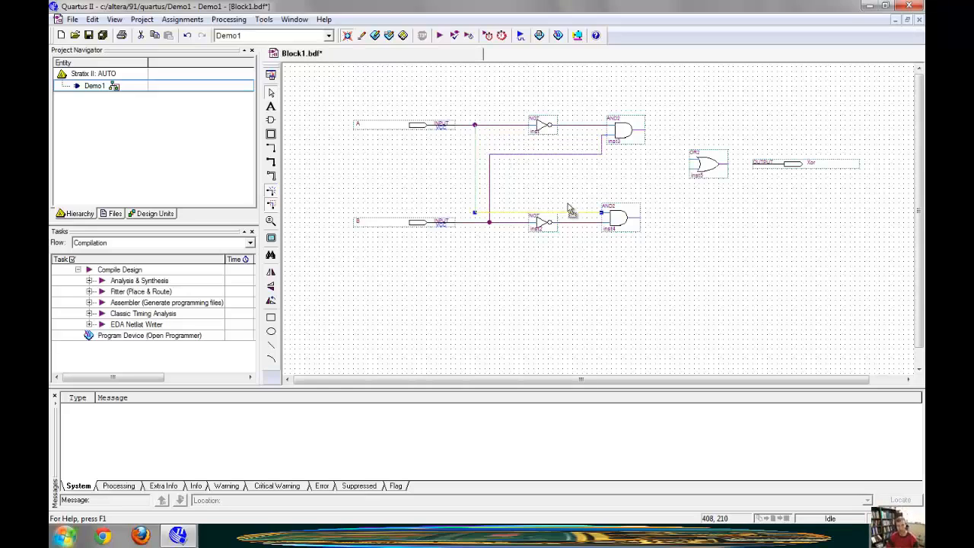
{"action": "left_click_drag", "start_coordinate": [571, 211], "coordinate": [570, 185]}
{"action": "left_click", "coordinate": [636, 184]}
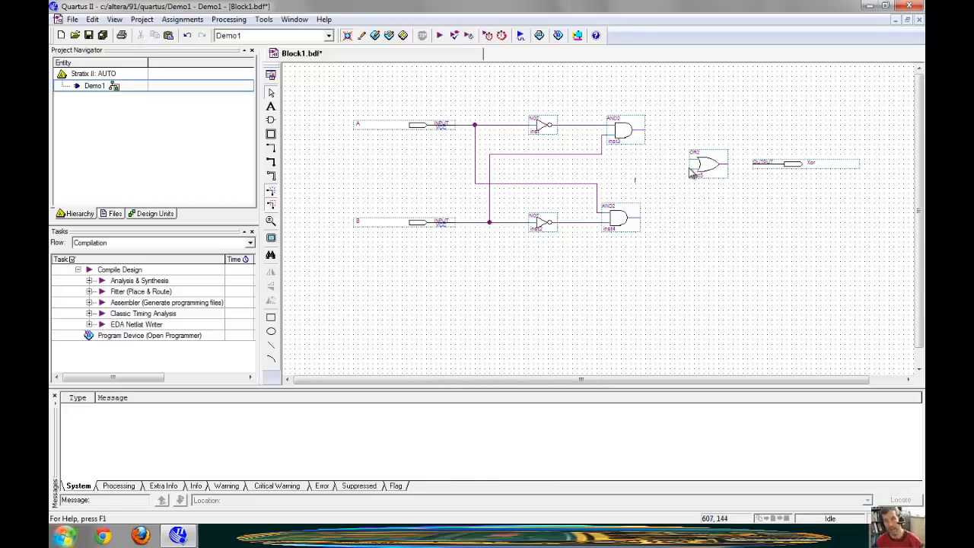
Wire both AND gate outputs to the OR gate's inputs and connect the OR gate's output to the Xor pin
{"action": "mouse_move", "coordinate": [689, 158]}
{"action": "left_mouse_down"}
{"action": "mouse_move", "coordinate": [674, 137]}
{"action": "mouse_move", "coordinate": [645, 131]}
{"action": "left_mouse_up"}
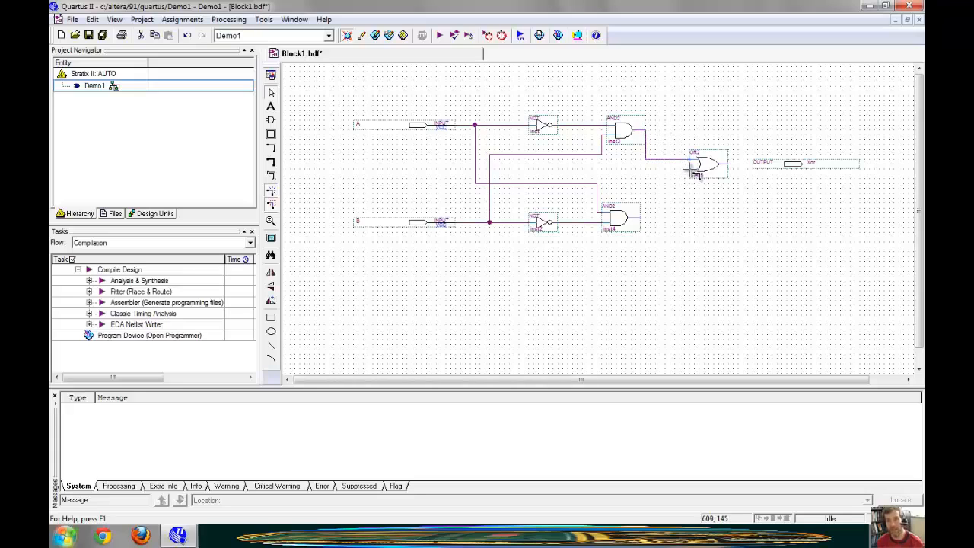
{"action": "left_click_drag", "start_coordinate": [695, 174], "coordinate": [641, 219]}
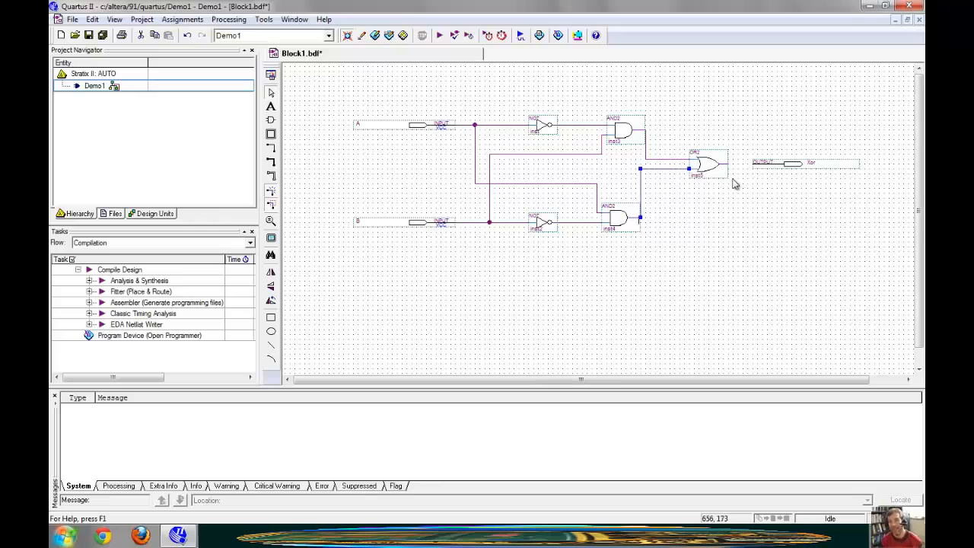
{"action": "left_click_drag", "start_coordinate": [753, 163], "coordinate": [729, 164]}
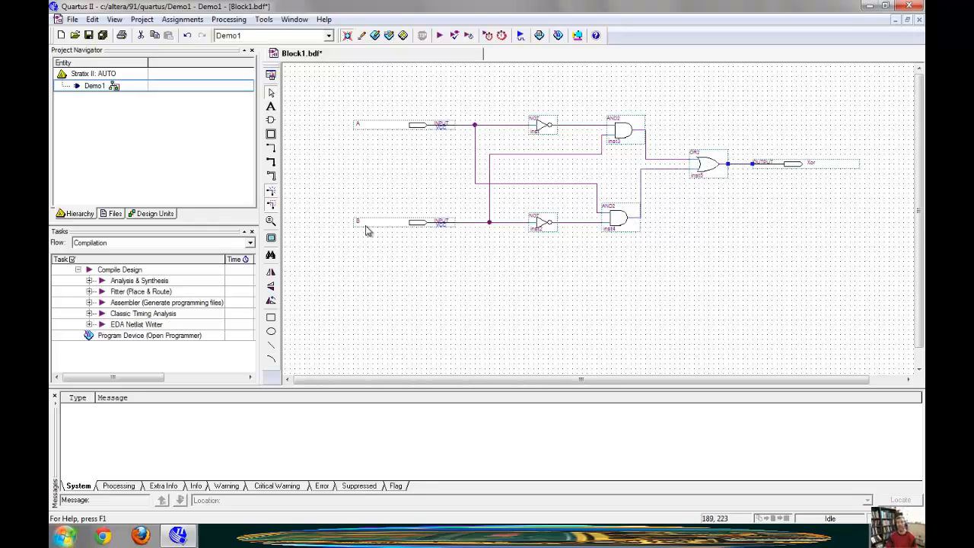
Save the schematic as Demo1 in the quartus folder as a Block Diagram/Schematic File added to the current project
{"action": "left_click", "coordinate": [73, 19]}
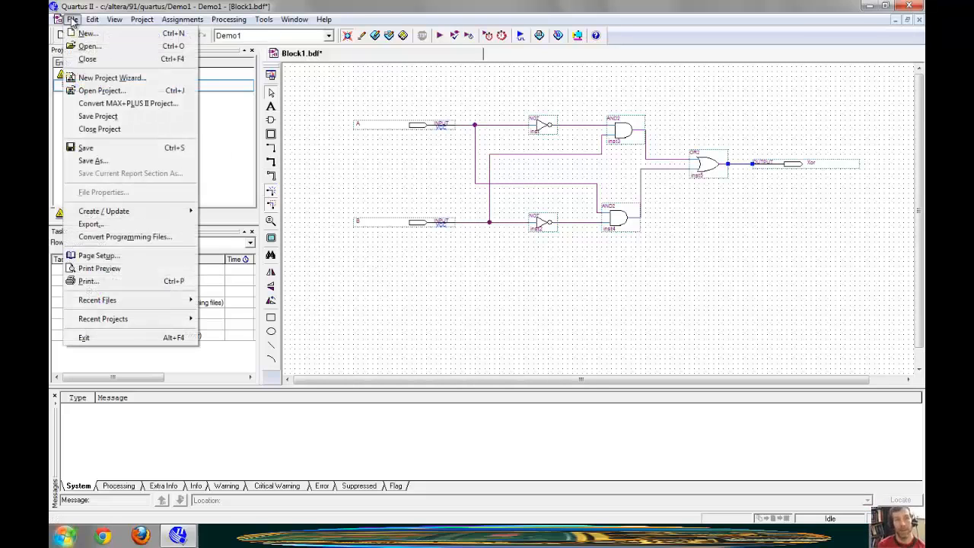
{"action": "left_click", "coordinate": [76, 148]}
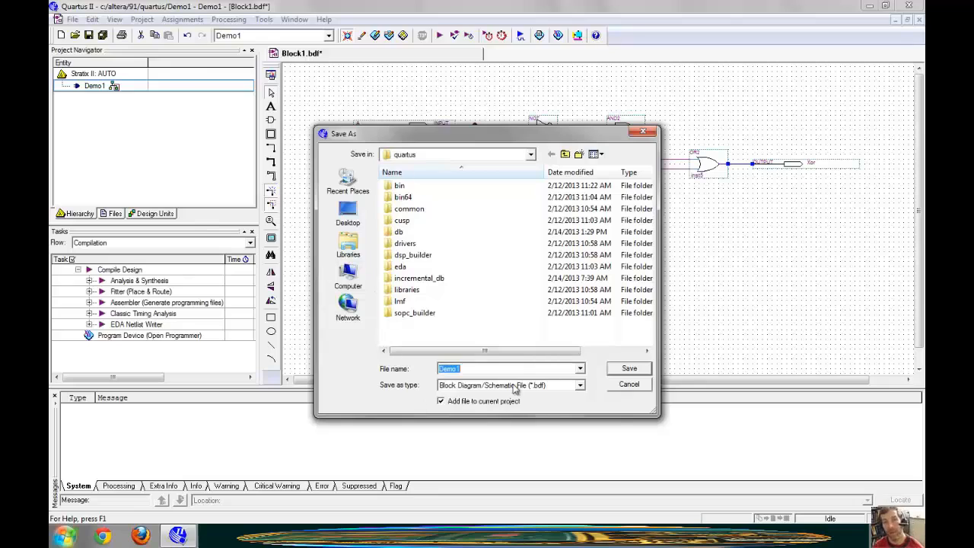
{"action": "left_click", "coordinate": [629, 370]}
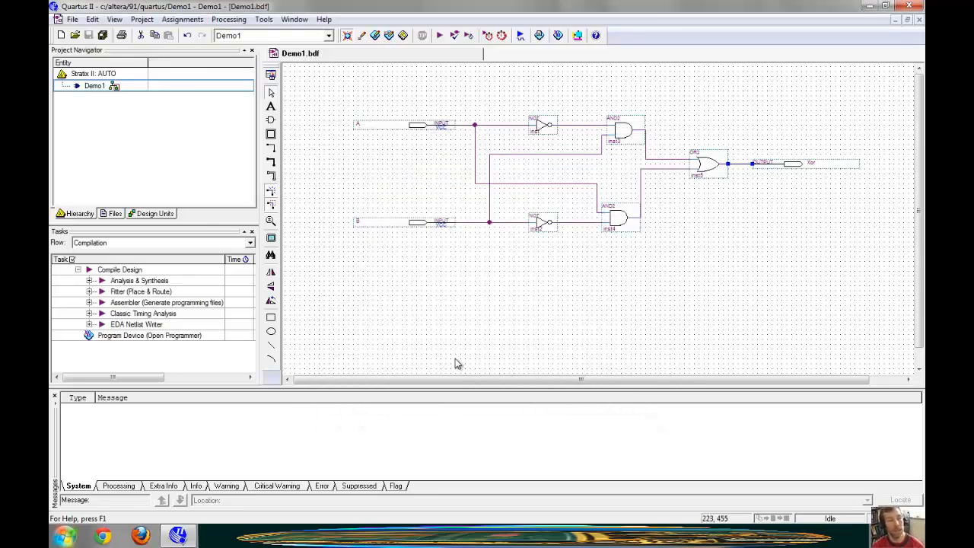
Run a full compilation of the Demo1 project and return to its schematic
{"action": "left_click", "coordinate": [440, 36]}
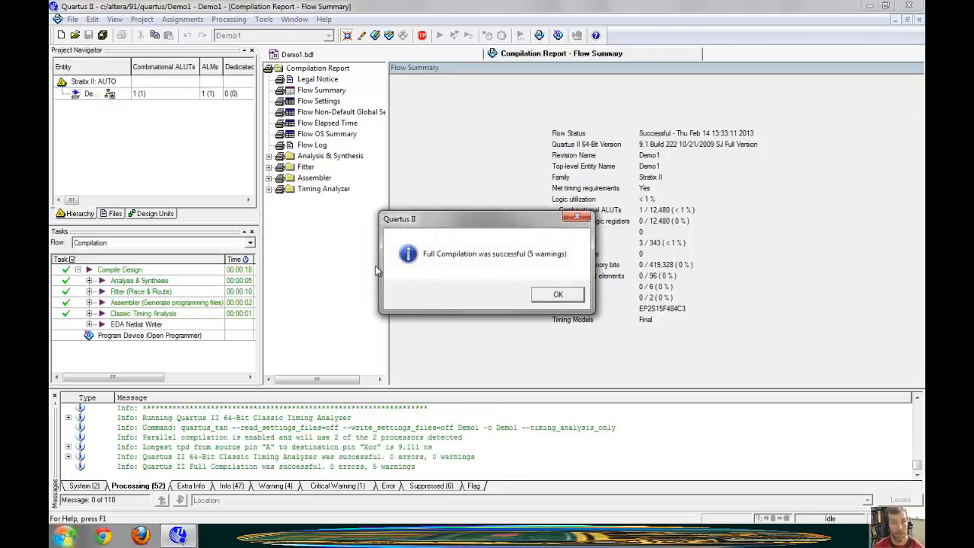
{"action": "left_click", "coordinate": [567, 299]}
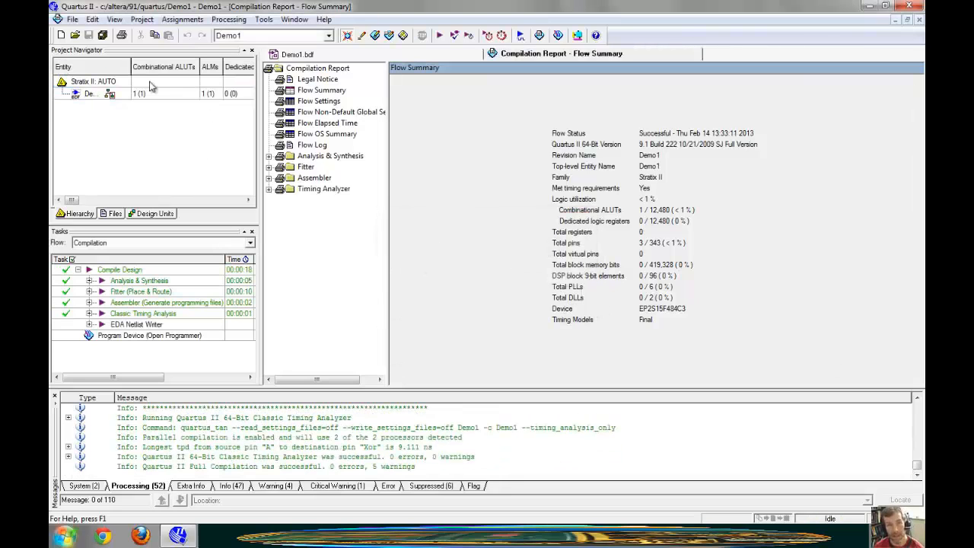
{"action": "double_click", "coordinate": [86, 97]}
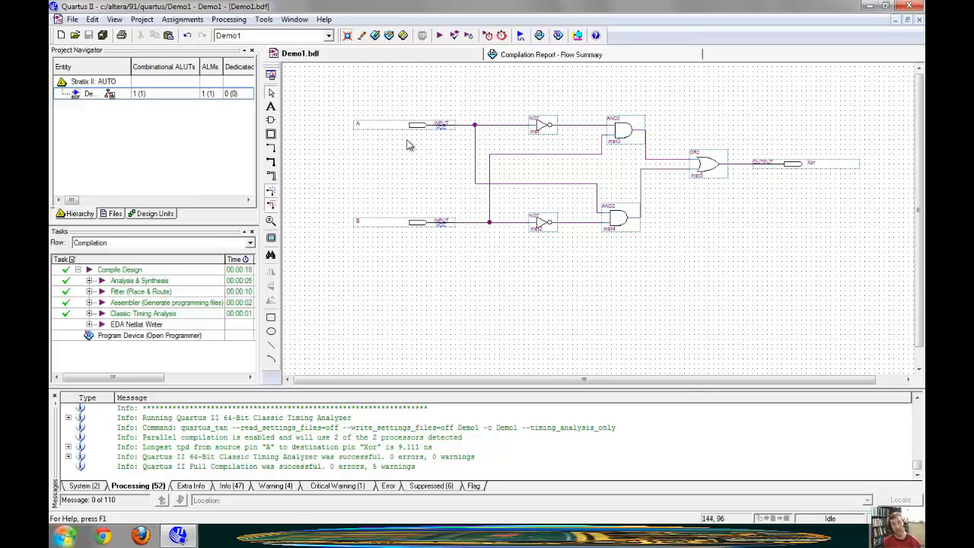
Create a new Vector Waveform File and dismiss the simulator support notice
{"action": "left_click", "coordinate": [71, 20]}
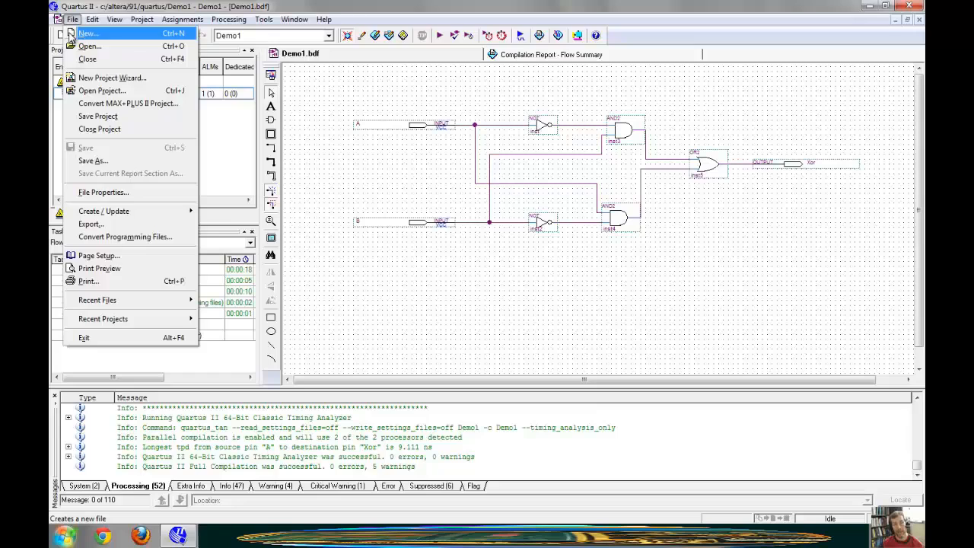
{"action": "left_click", "coordinate": [86, 33]}
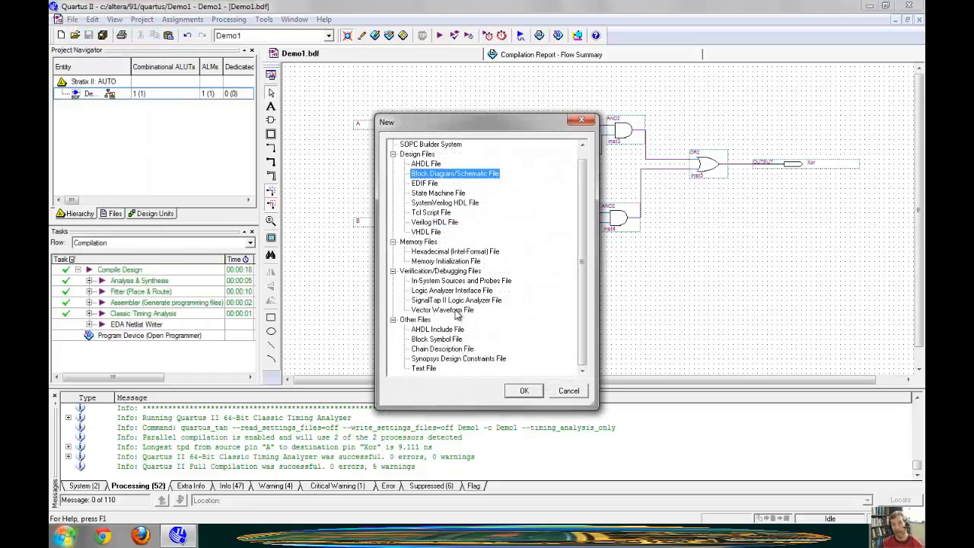
{"action": "left_click", "coordinate": [456, 310]}
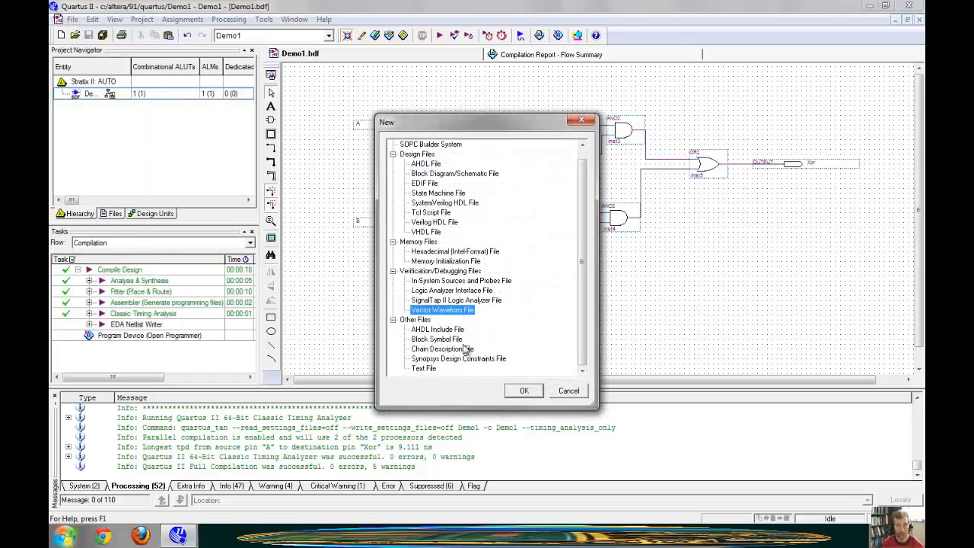
{"action": "left_click", "coordinate": [524, 392]}
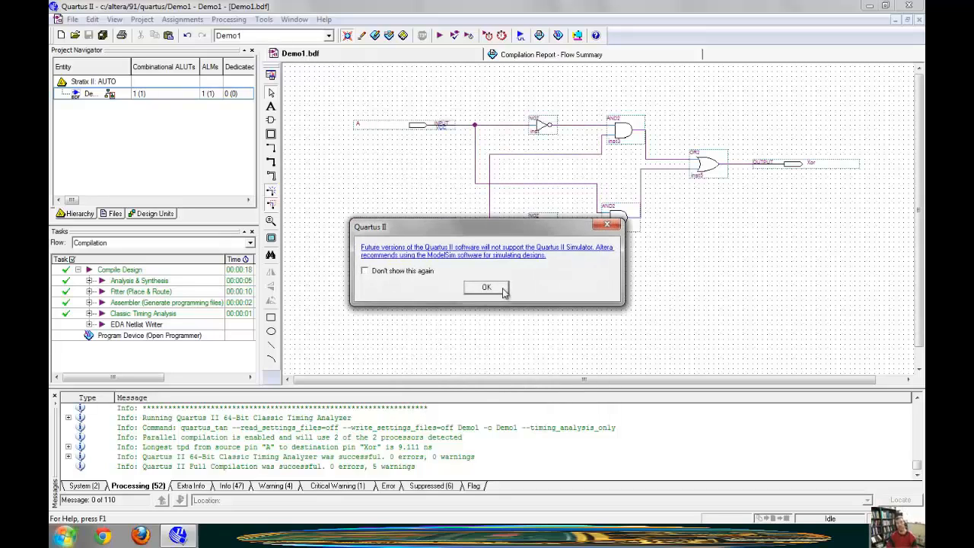
{"action": "left_click", "coordinate": [487, 288]}
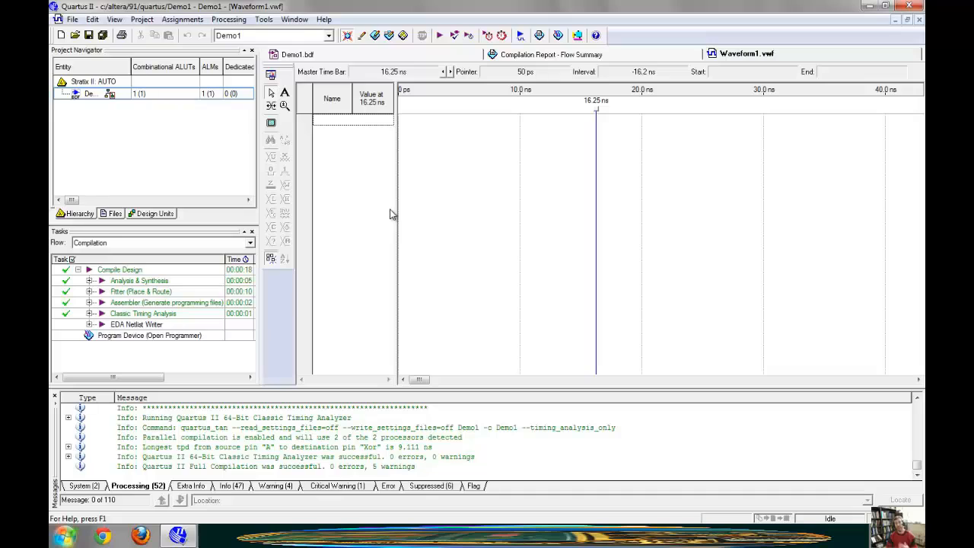
Insert the unassigned pins A, B and Xor into the waveform file using the Node Finder
{"action": "right_click", "coordinate": [360, 127]}
{"action": "left_click", "coordinate": [344, 126]}
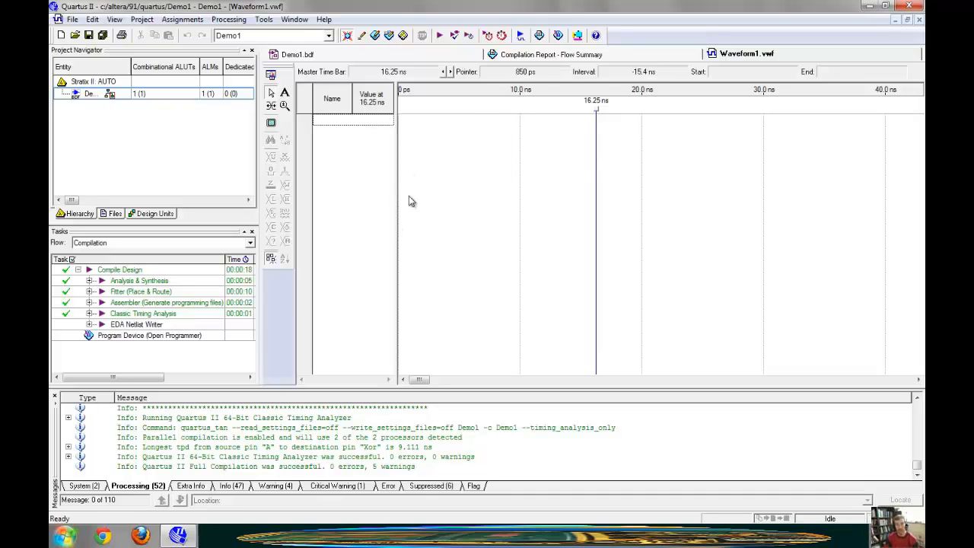
{"action": "right_click", "coordinate": [337, 128]}
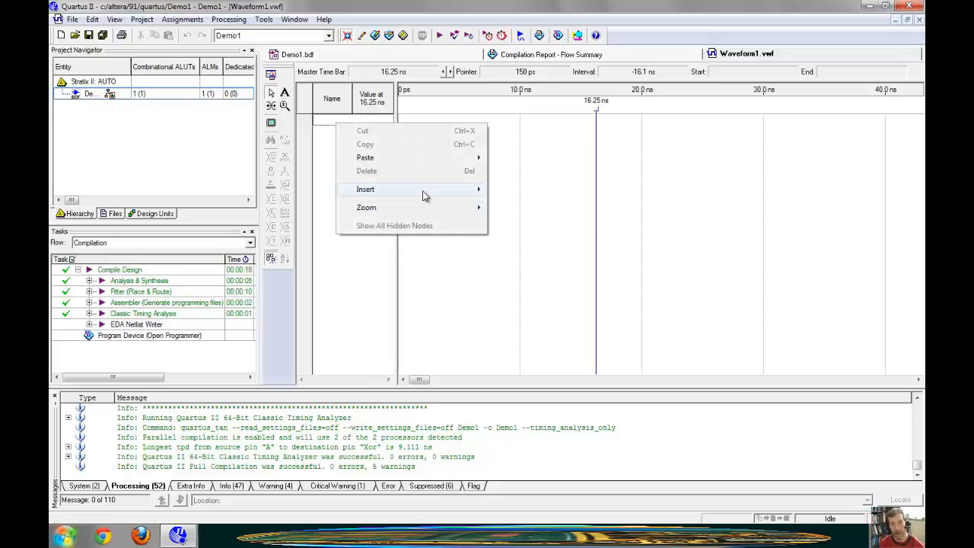
{"action": "mouse_move", "coordinate": [426, 190]}
{"action": "left_click", "coordinate": [537, 190]}
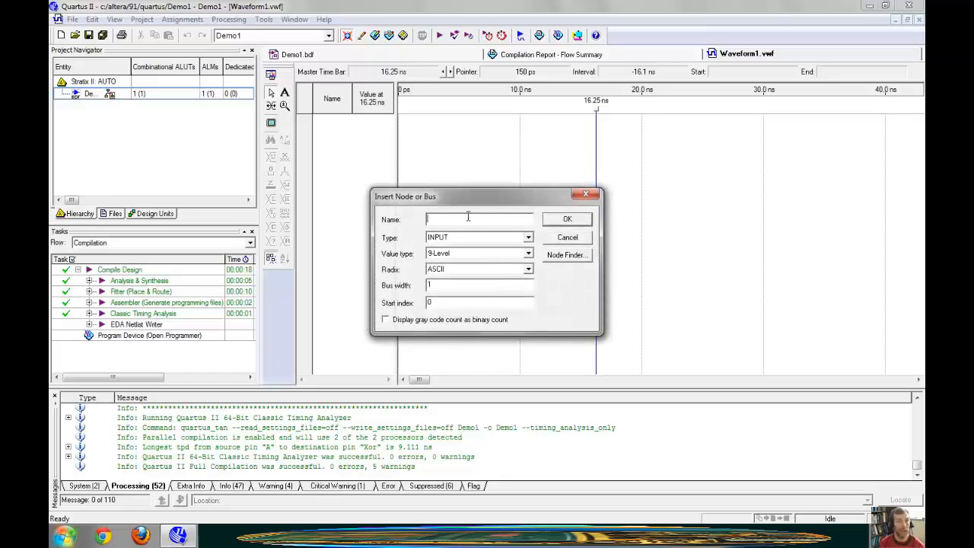
{"action": "left_click", "coordinate": [566, 256]}
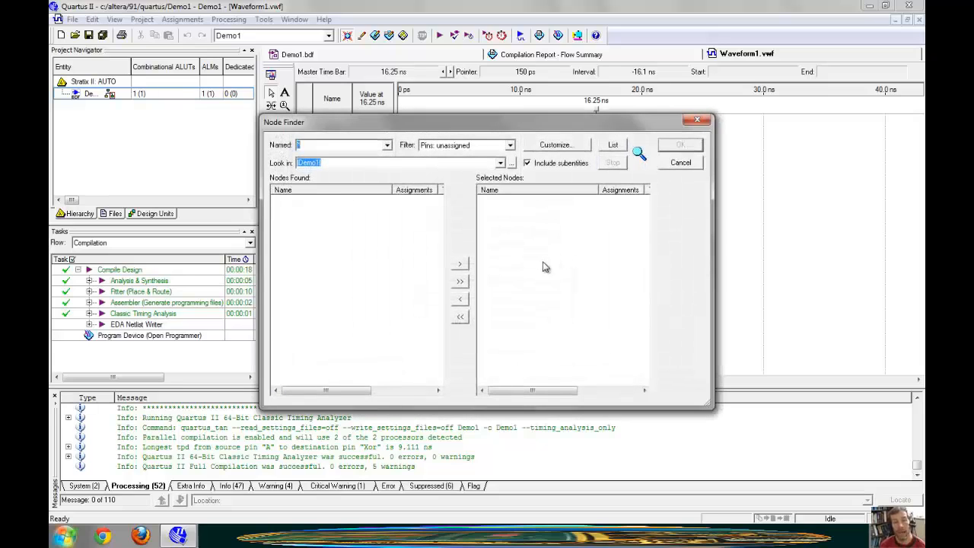
{"action": "left_click", "coordinate": [617, 147]}
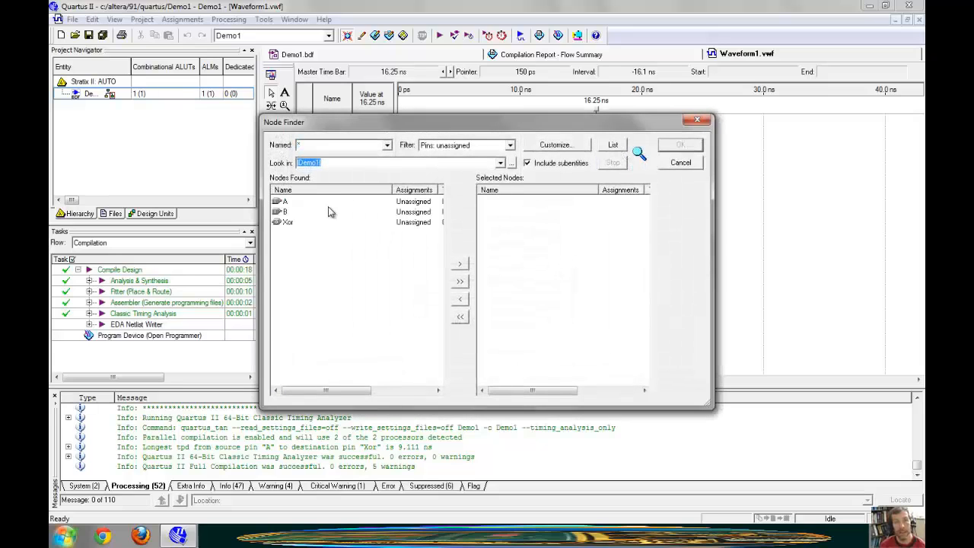
{"action": "left_click", "coordinate": [285, 201]}
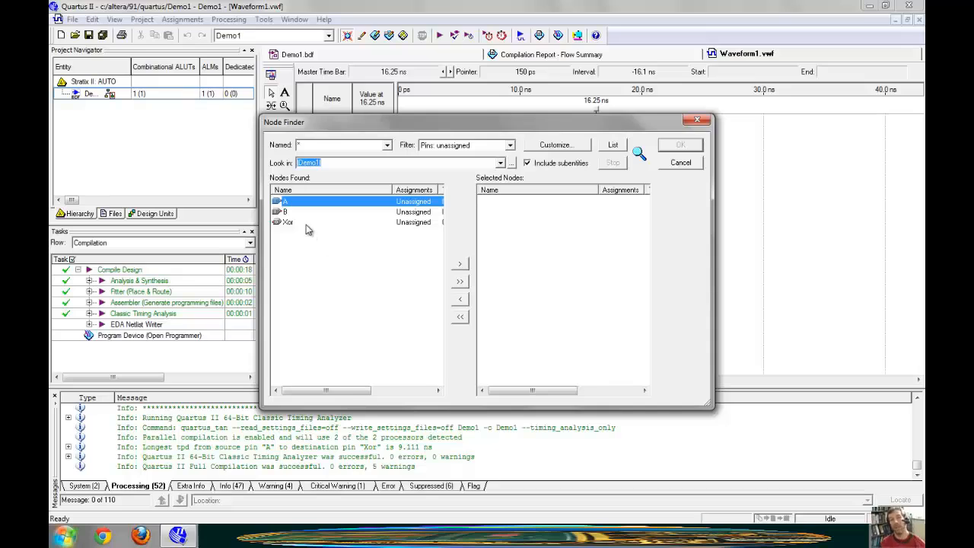
{"action": "left_click", "coordinate": [304, 224], "text": "shift"}
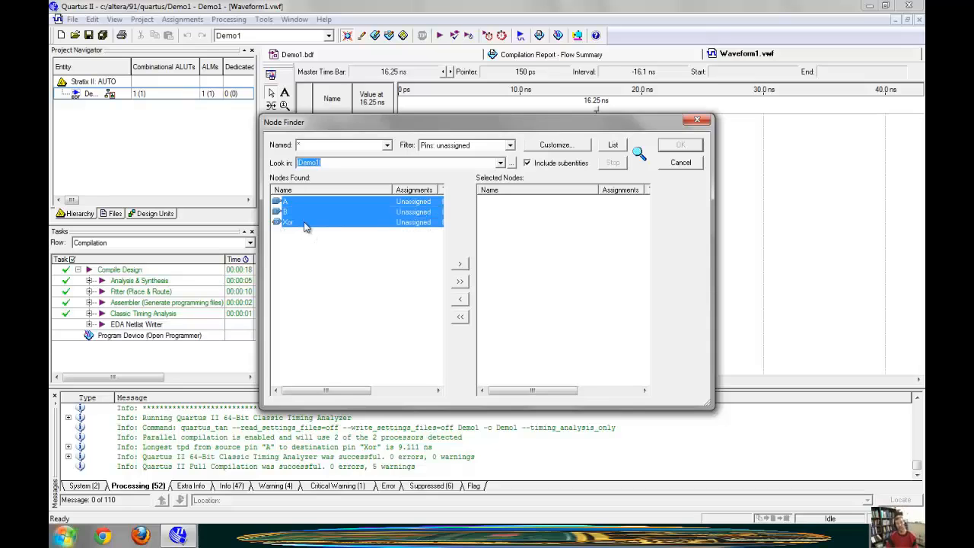
{"action": "left_click", "coordinate": [463, 263]}
{"action": "left_click", "coordinate": [684, 145]}
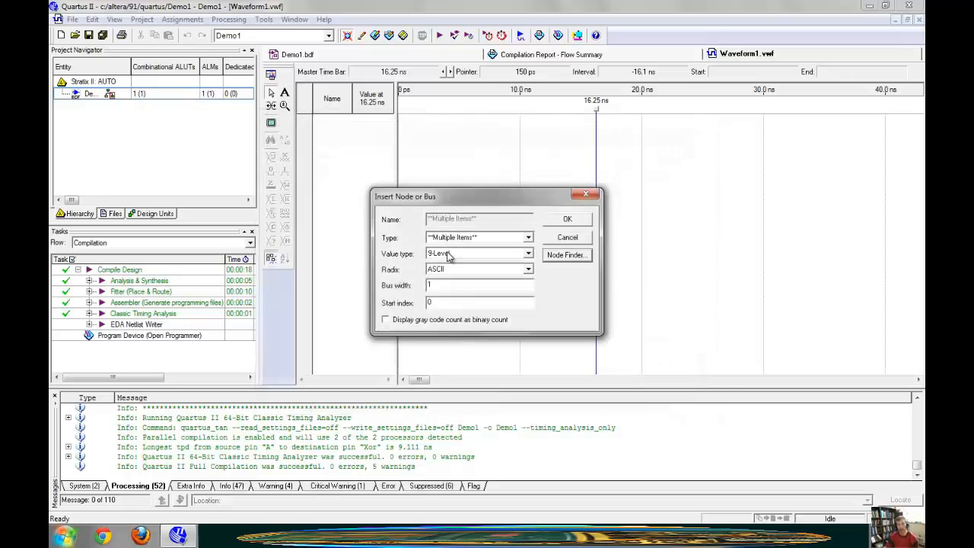
{"action": "left_click", "coordinate": [566, 219]}
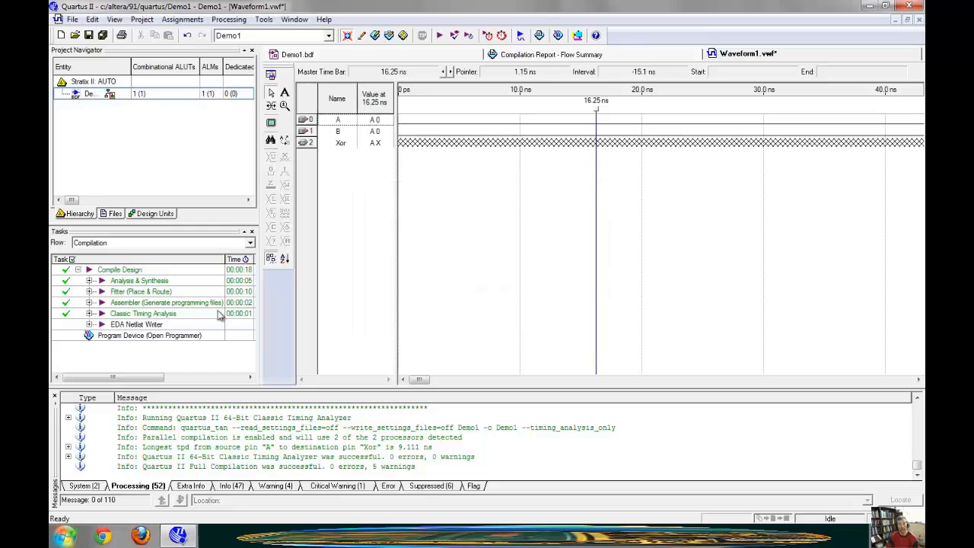
Fill input A's waveform with a binary count value that changes every 200 ns
{"action": "left_click", "coordinate": [309, 122]}
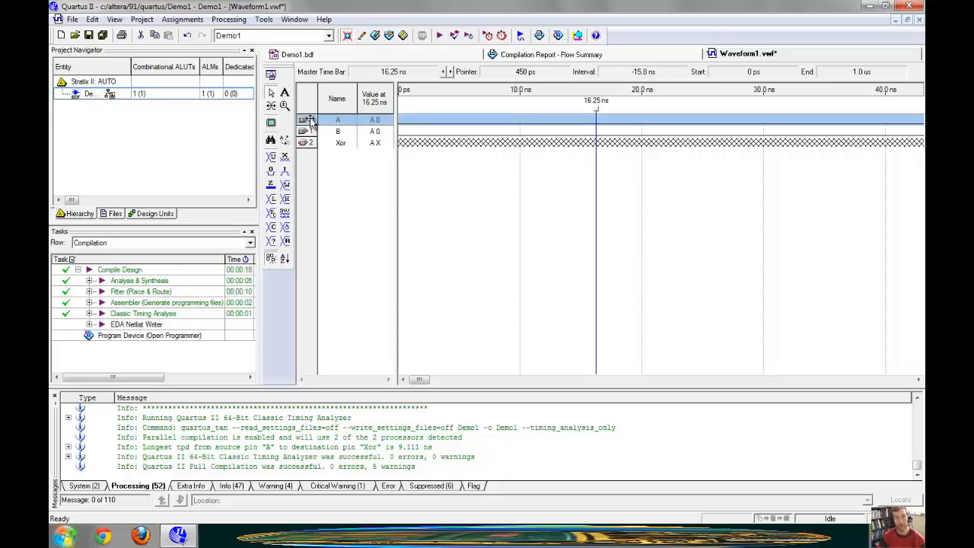
{"action": "left_click", "coordinate": [283, 172]}
{"action": "left_click", "coordinate": [272, 172]}
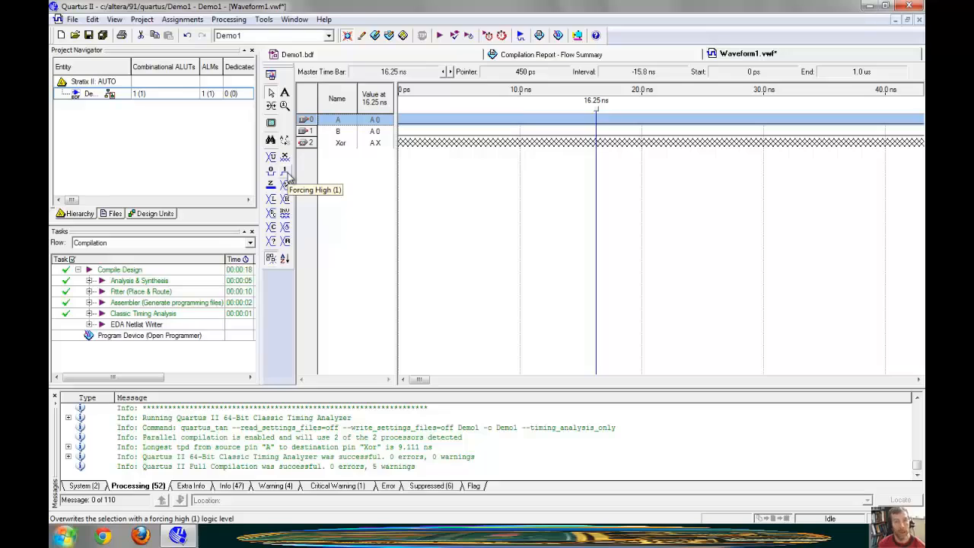
{"action": "left_click", "coordinate": [271, 230]}
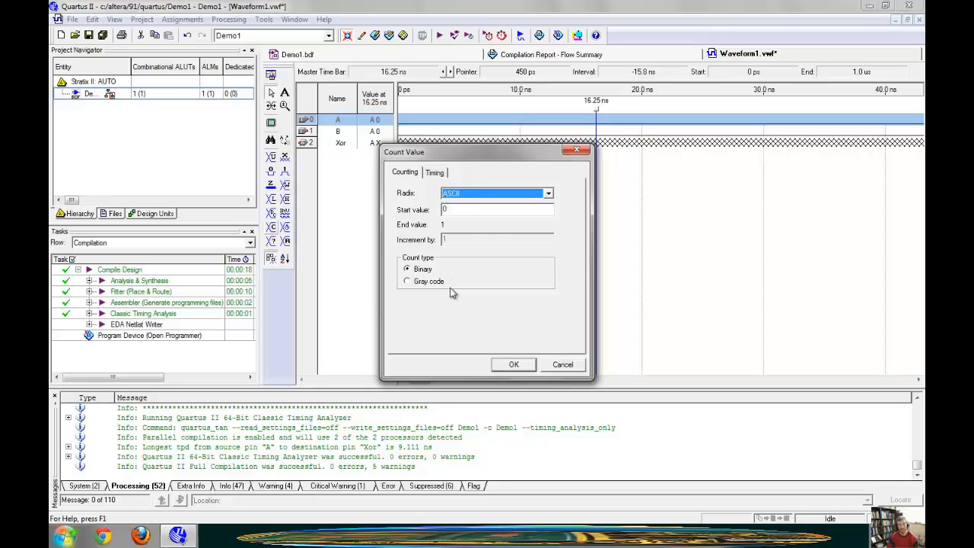
{"action": "left_click", "coordinate": [435, 173]}
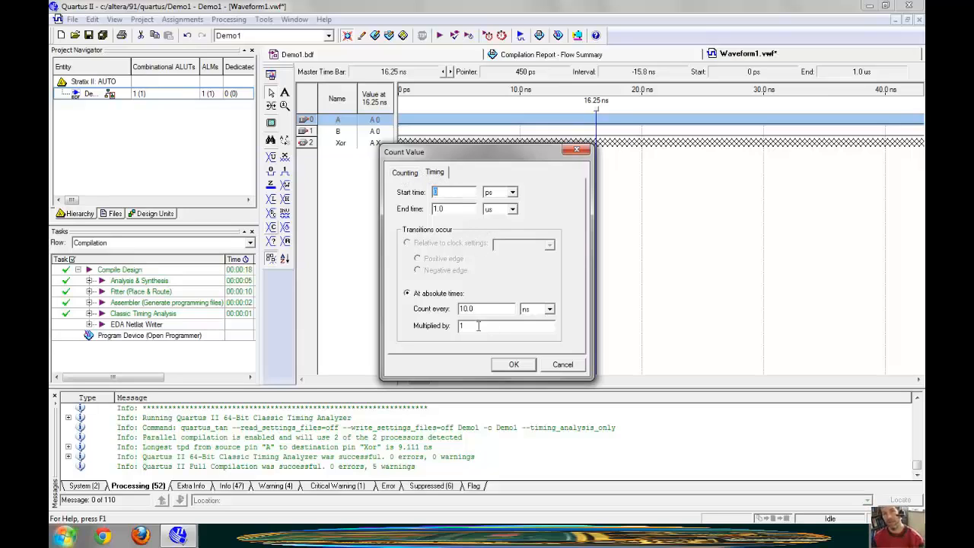
{"action": "left_click_drag", "start_coordinate": [482, 306], "coordinate": [429, 308]}
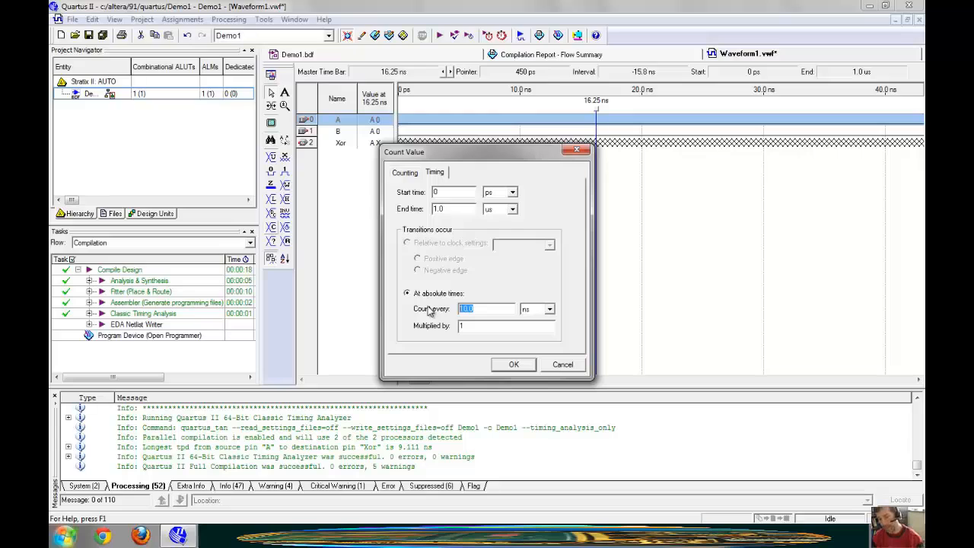
{"action": "left_click", "coordinate": [527, 367]}
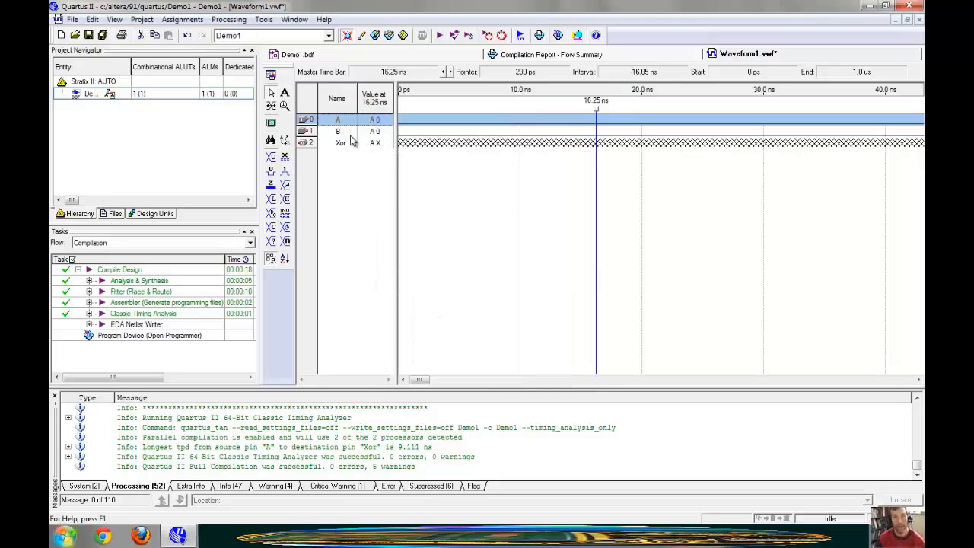
Fill input B's waveform with a binary count every 200 ns, with the multiplier set so that it toggles every 400 ns
{"action": "left_click", "coordinate": [340, 133]}
{"action": "right_click", "coordinate": [340, 133]}
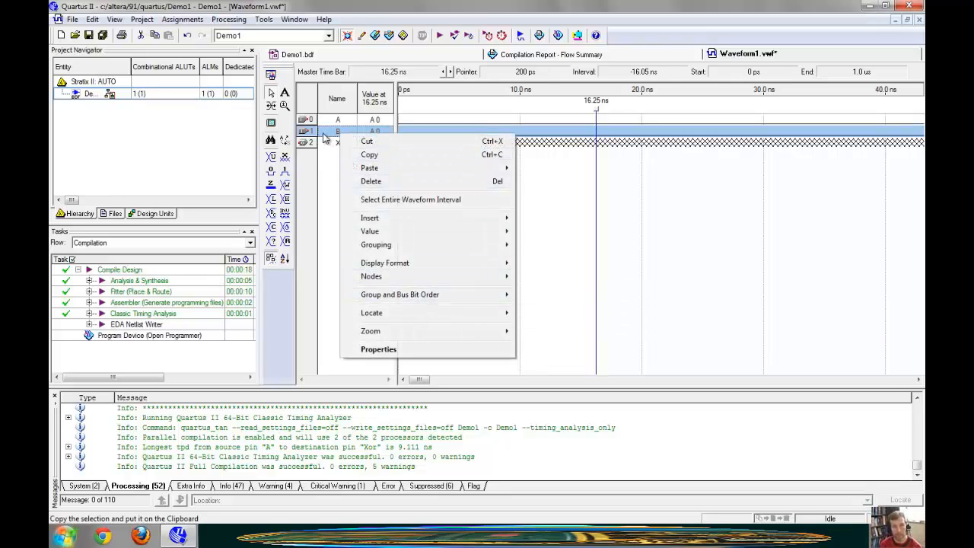
{"action": "left_click", "coordinate": [274, 227]}
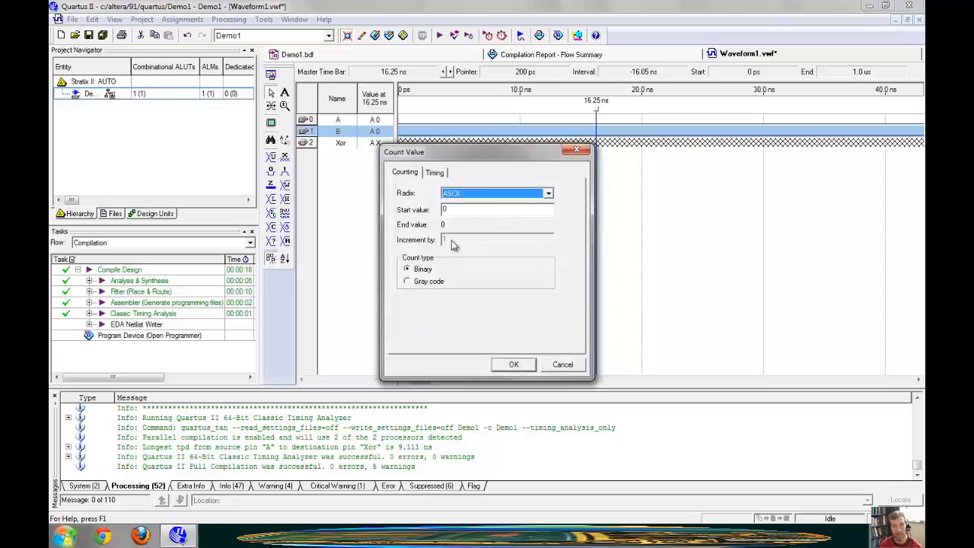
{"action": "left_click", "coordinate": [434, 173]}
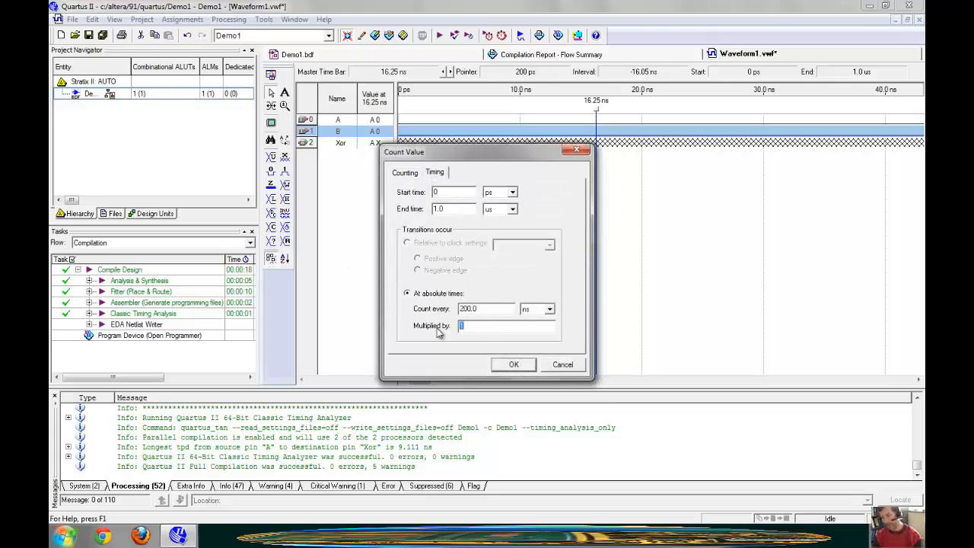
{"action": "left_click", "coordinate": [524, 367]}
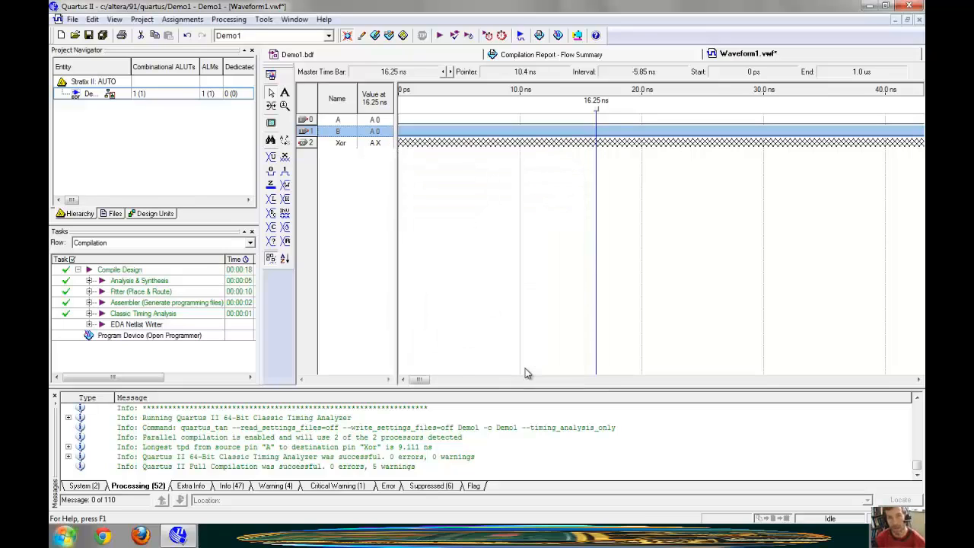
Save the waveform as Demo1 in the quartus folder as a Vector Waveform File added to the current project
{"action": "right_click", "coordinate": [466, 175]}
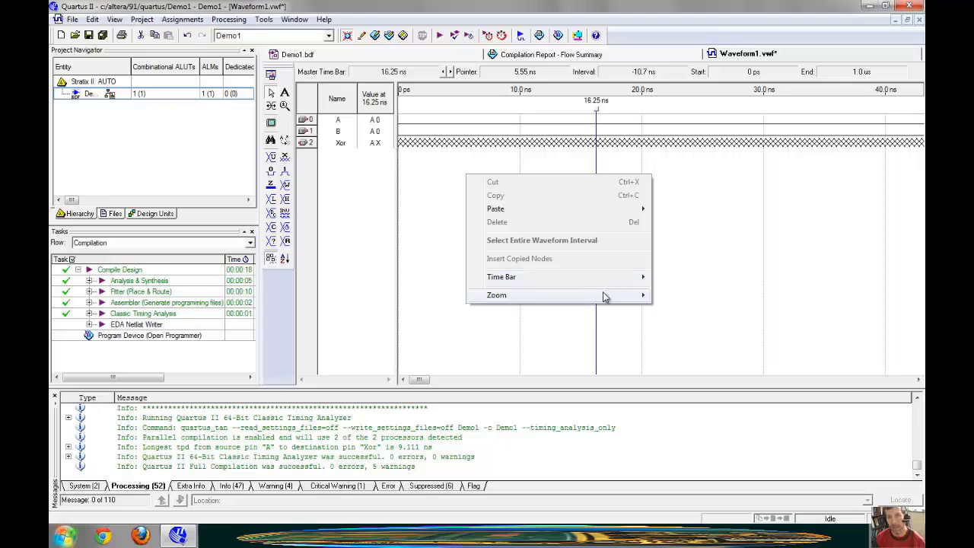
{"action": "mouse_move", "coordinate": [608, 295]}
{"action": "left_click", "coordinate": [692, 295]}
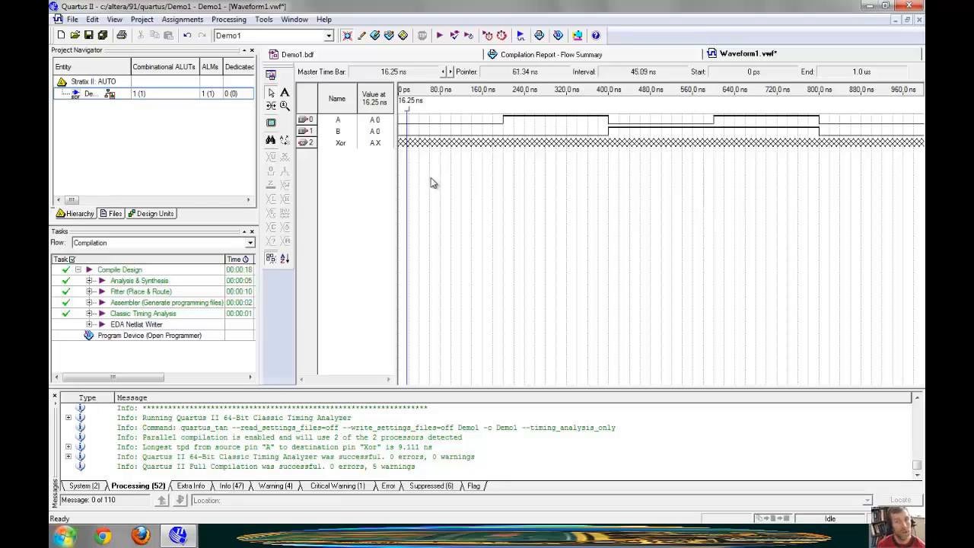
{"action": "left_click", "coordinate": [72, 20]}
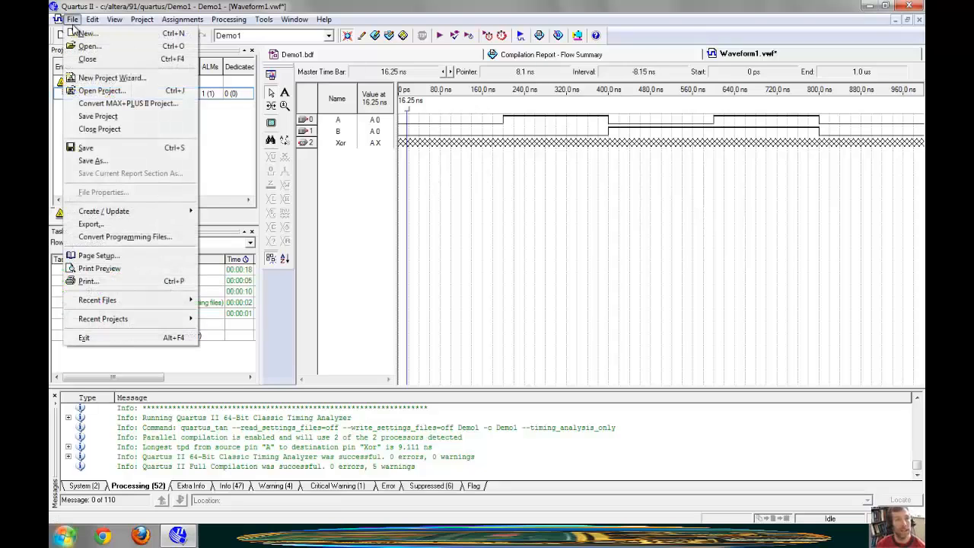
{"action": "left_click", "coordinate": [76, 149]}
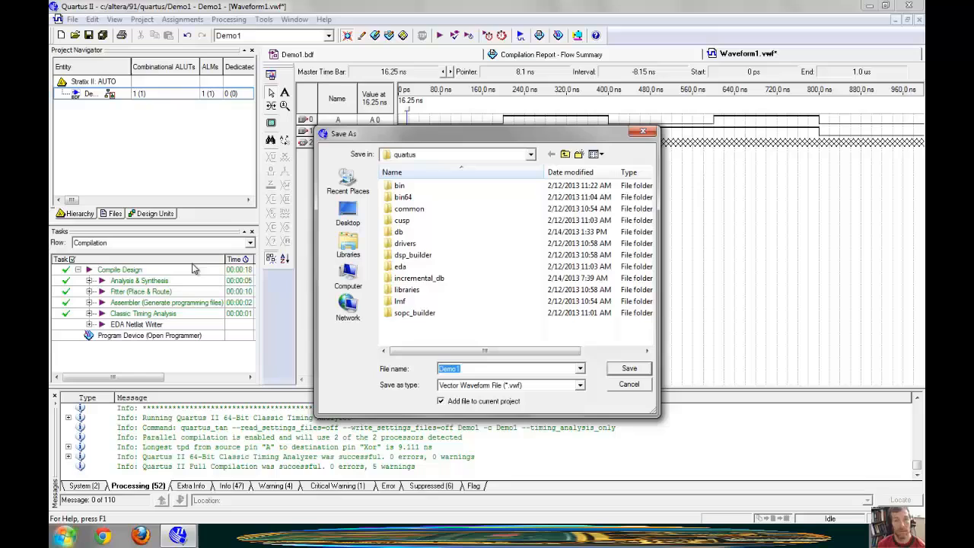
{"action": "left_click", "coordinate": [631, 370]}
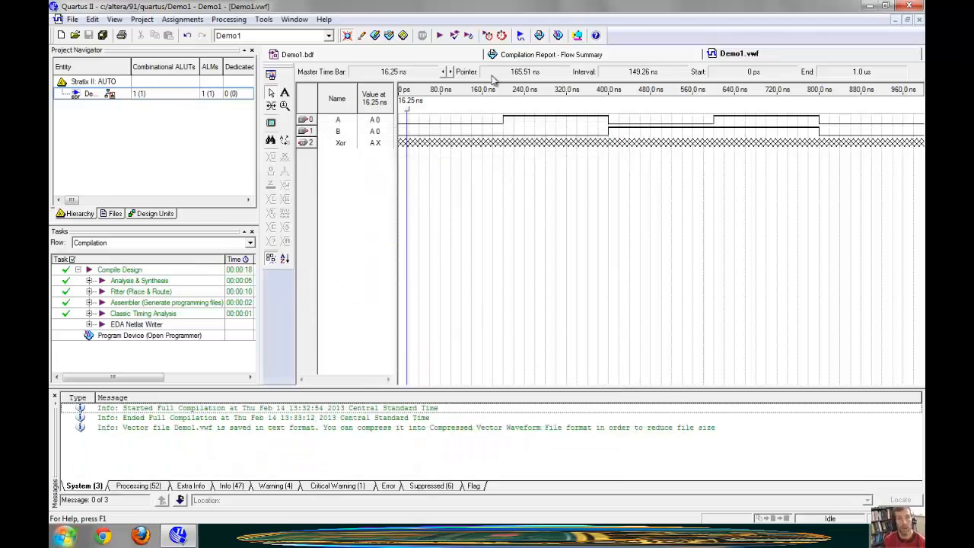
Run the simulation of Demo1 with the saved waveform file and display the simulation waveforms
{"action": "left_click", "coordinate": [522, 37]}
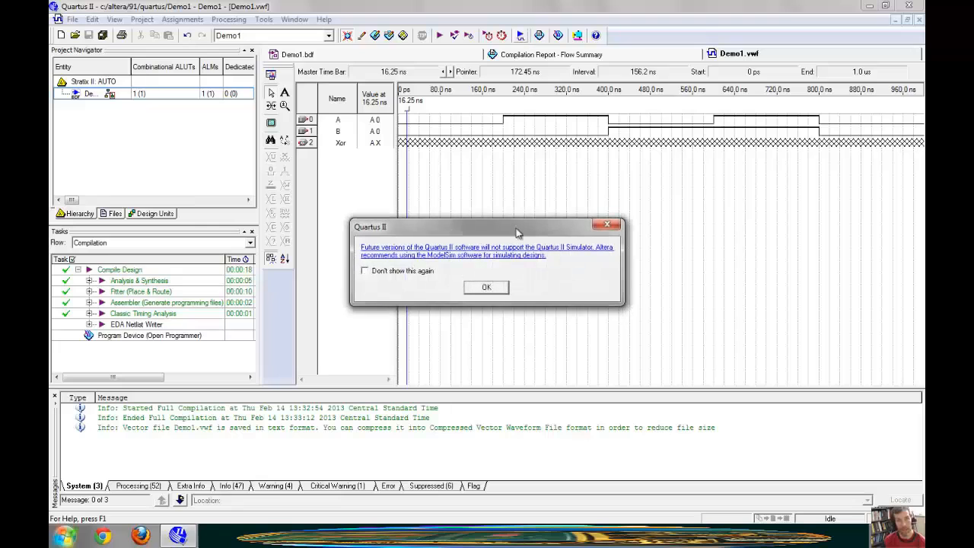
{"action": "left_click", "coordinate": [486, 287]}
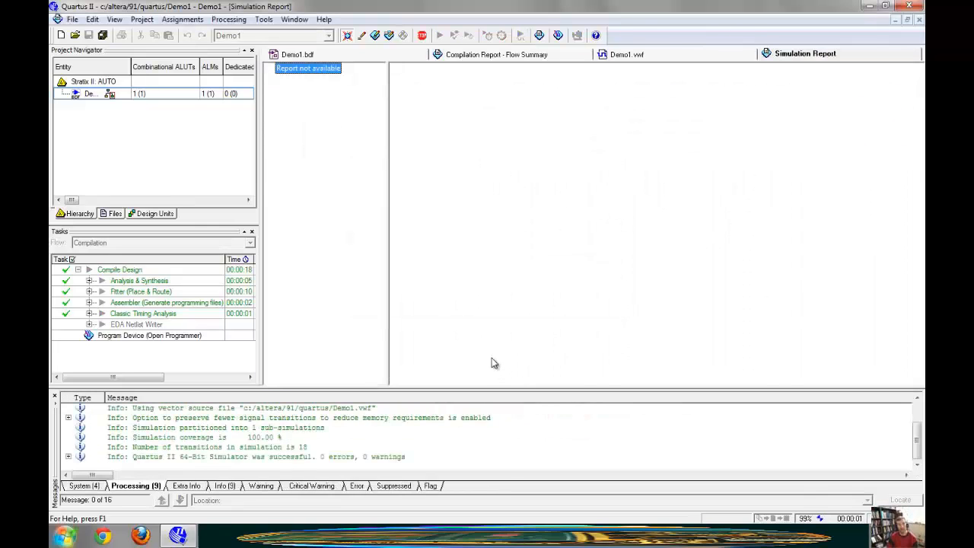
{"action": "left_click", "coordinate": [527, 295]}
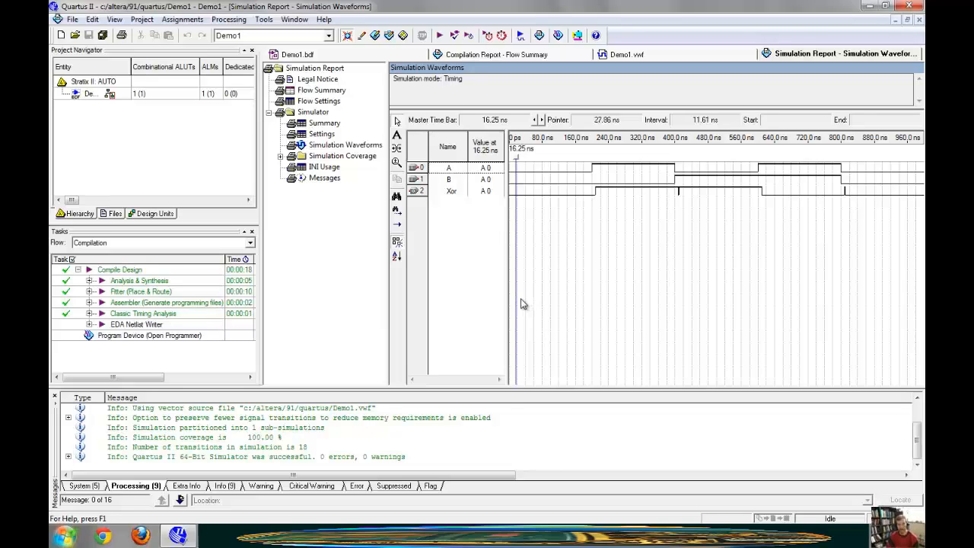
{"action": "key", "text": "F10"}
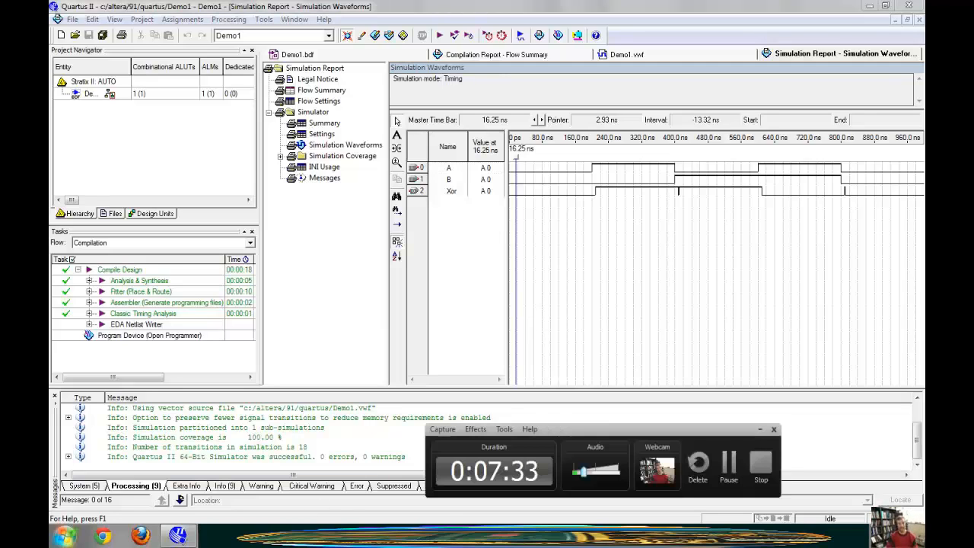